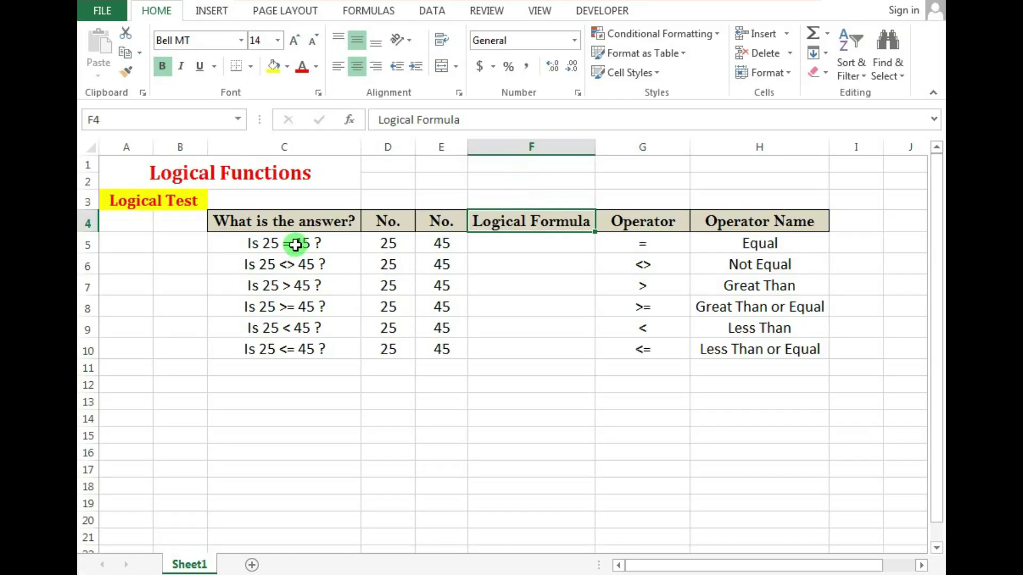
{"action": "left_click", "coordinate": [287, 244]}
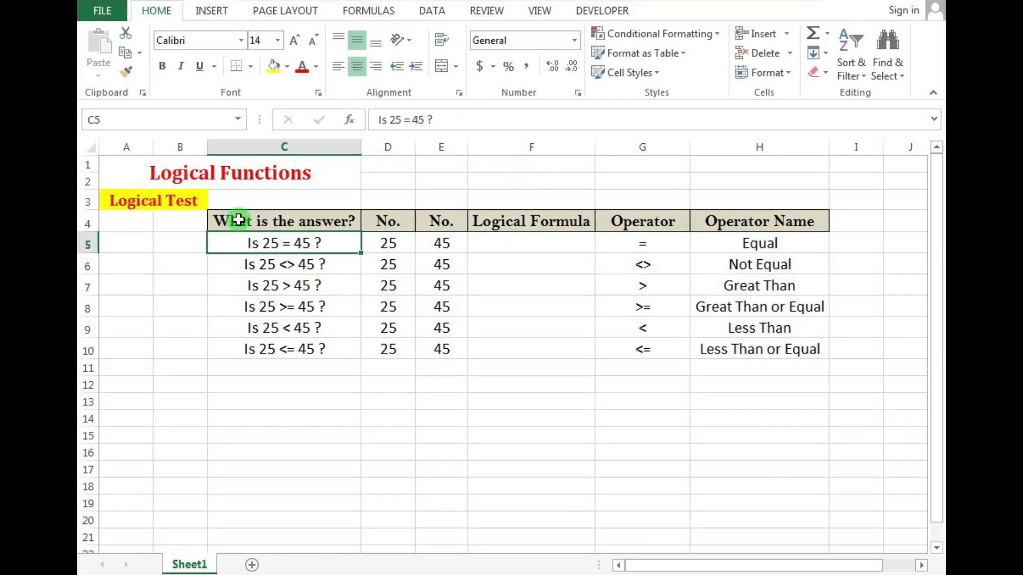
{"action": "left_click_drag", "start_coordinate": [197, 174], "coordinate": [197, 197]}
{"action": "left_click", "coordinate": [201, 196]}
{"action": "left_click", "coordinate": [191, 181]}
{"action": "left_click", "coordinate": [192, 199]}
{"action": "left_click", "coordinate": [247, 219]}
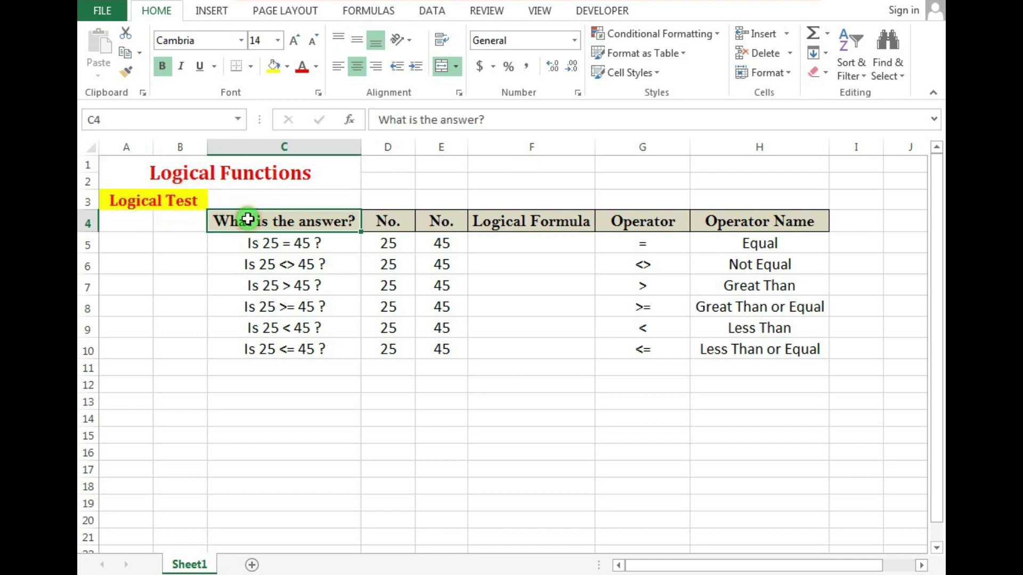
{"action": "left_click_drag", "start_coordinate": [248, 219], "coordinate": [757, 221]}
{"action": "left_click", "coordinate": [297, 224]}
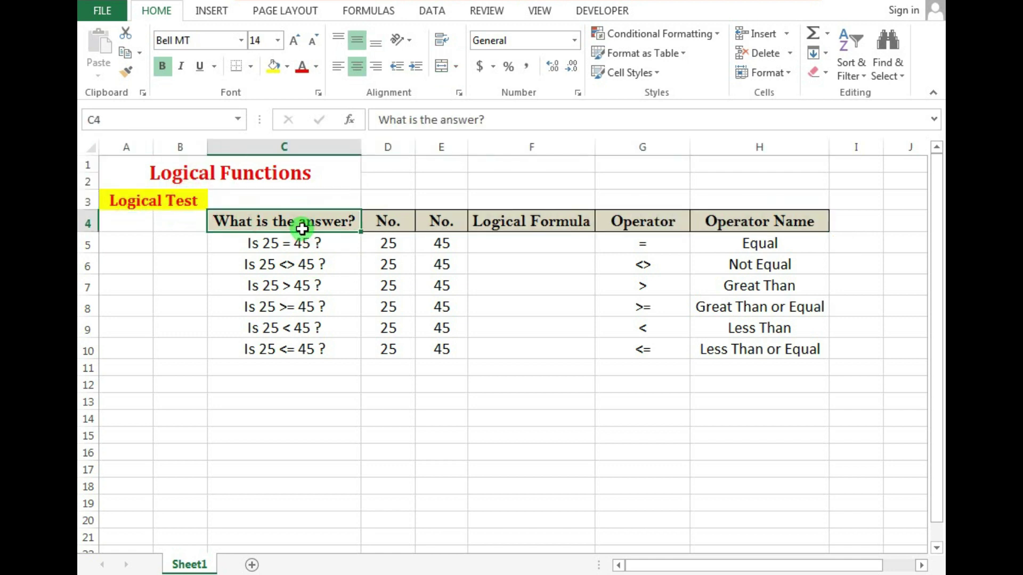
{"action": "left_click_drag", "start_coordinate": [326, 228], "coordinate": [326, 349]}
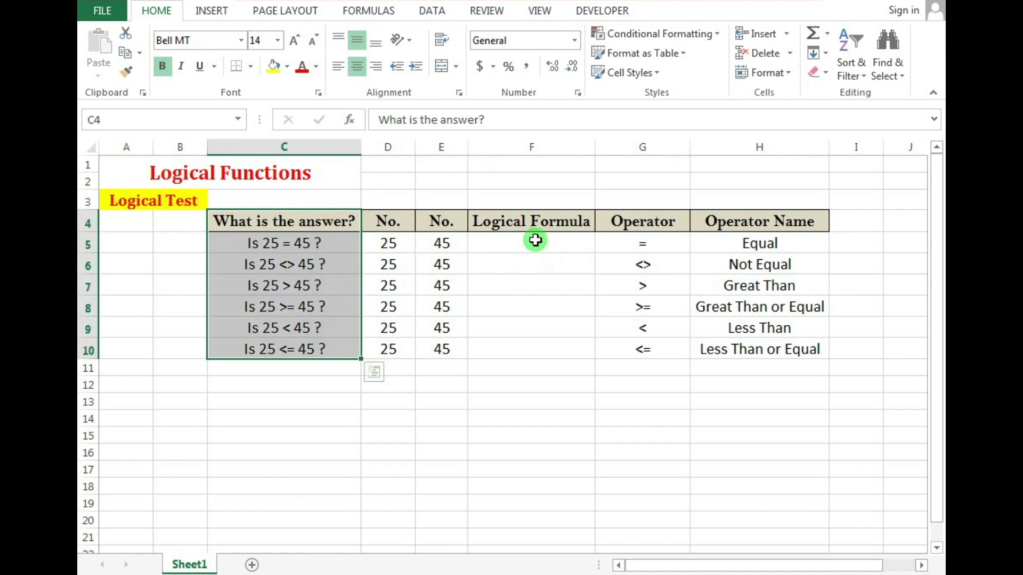
{"action": "left_click_drag", "start_coordinate": [535, 240], "coordinate": [530, 349]}
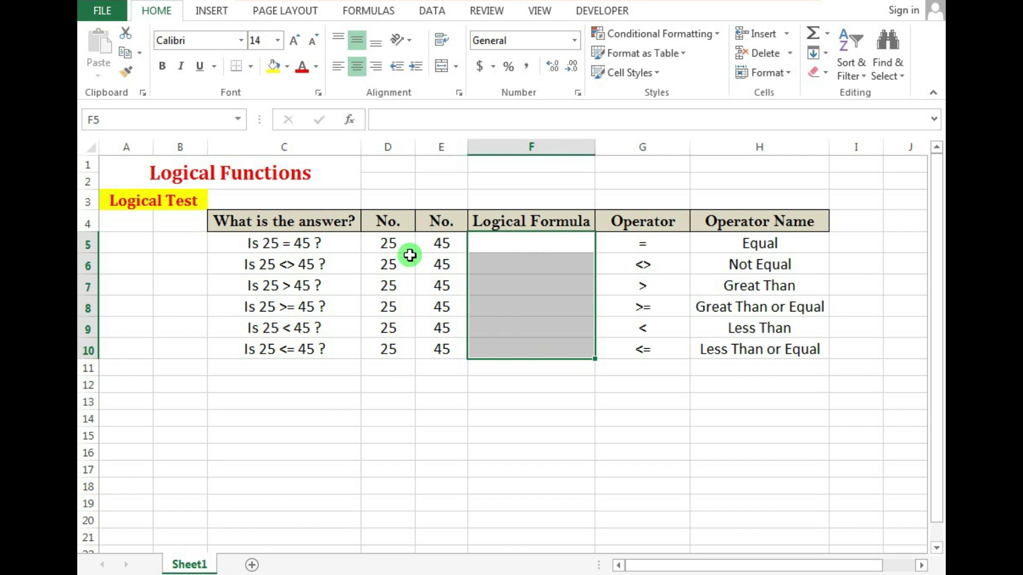
{"action": "left_click_drag", "start_coordinate": [387, 241], "coordinate": [401, 347]}
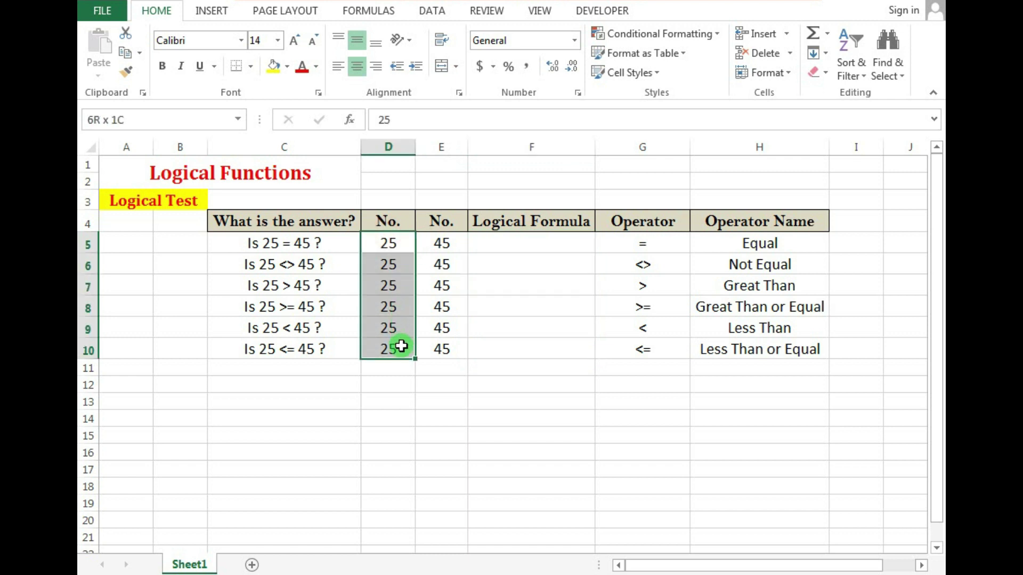
{"action": "left_click_drag", "start_coordinate": [430, 244], "coordinate": [441, 348]}
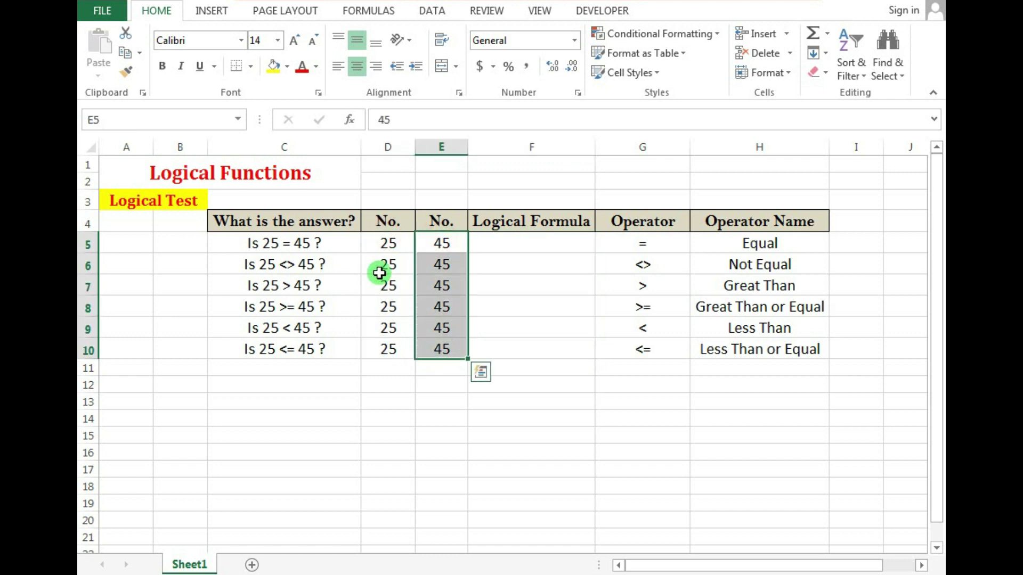
{"action": "mouse_move", "coordinate": [618, 246]}
{"action": "left_mouse_down"}
{"action": "mouse_move", "coordinate": [627, 297]}
{"action": "mouse_move", "coordinate": [620, 350]}
{"action": "left_mouse_up"}
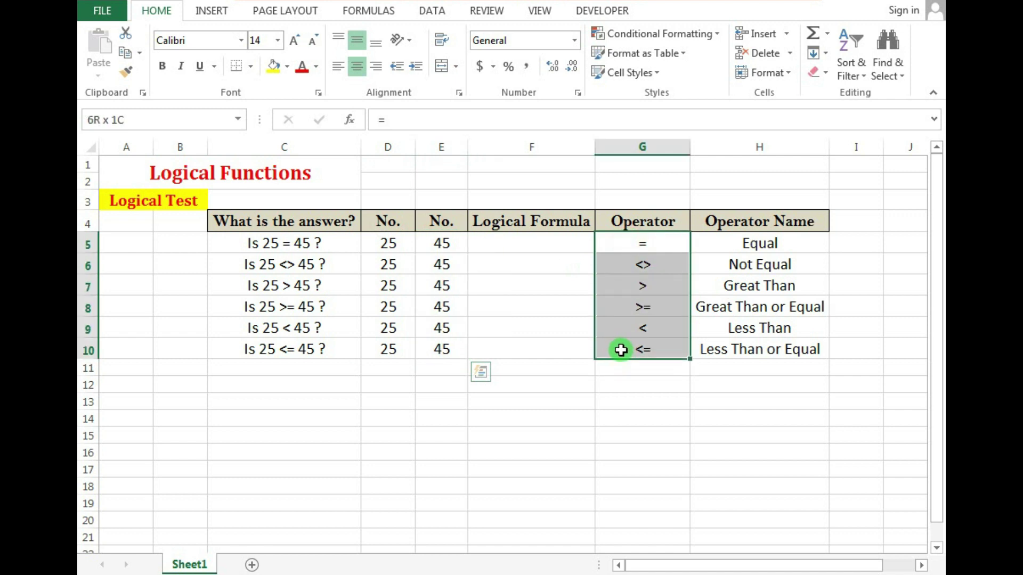
{"action": "left_click", "coordinate": [589, 344]}
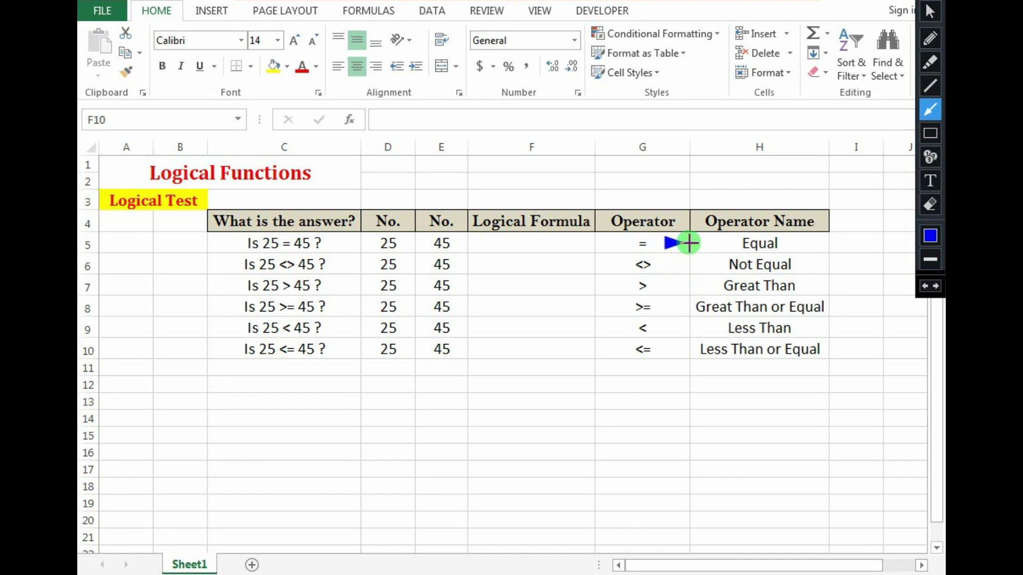
{"action": "scroll", "coordinate": [777, 195], "scroll_direction": "up", "scroll_amount": 2}
{"action": "left_click_drag", "start_coordinate": [659, 261], "coordinate": [719, 263]}
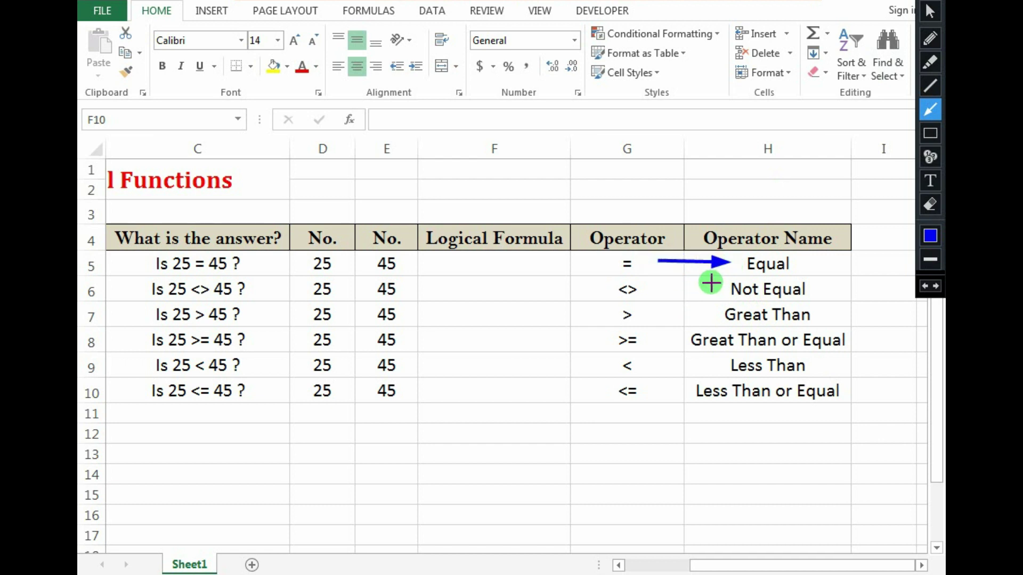
{"action": "left_click_drag", "start_coordinate": [641, 290], "coordinate": [725, 289]}
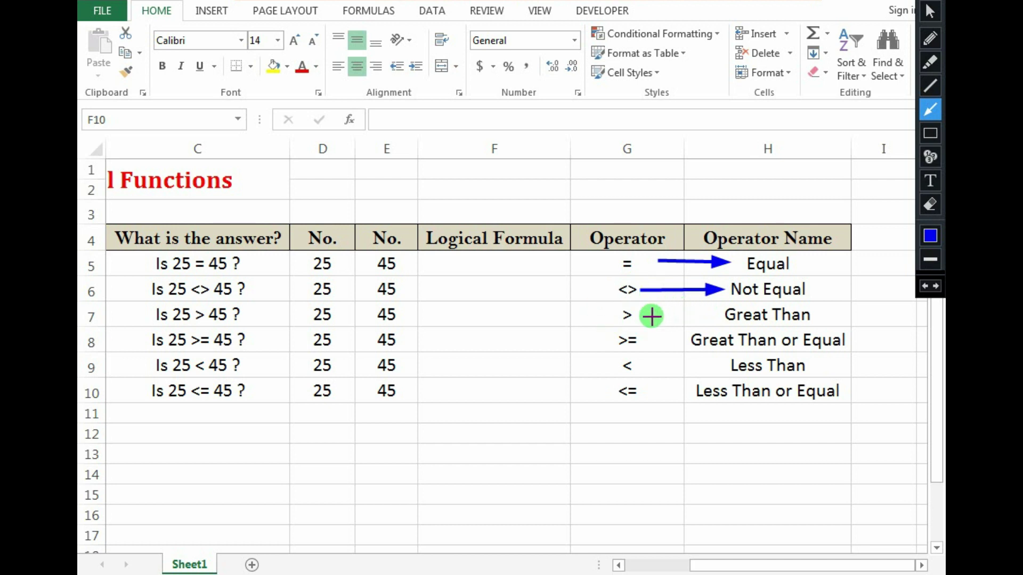
{"action": "left_click_drag", "start_coordinate": [580, 313], "coordinate": [715, 315]}
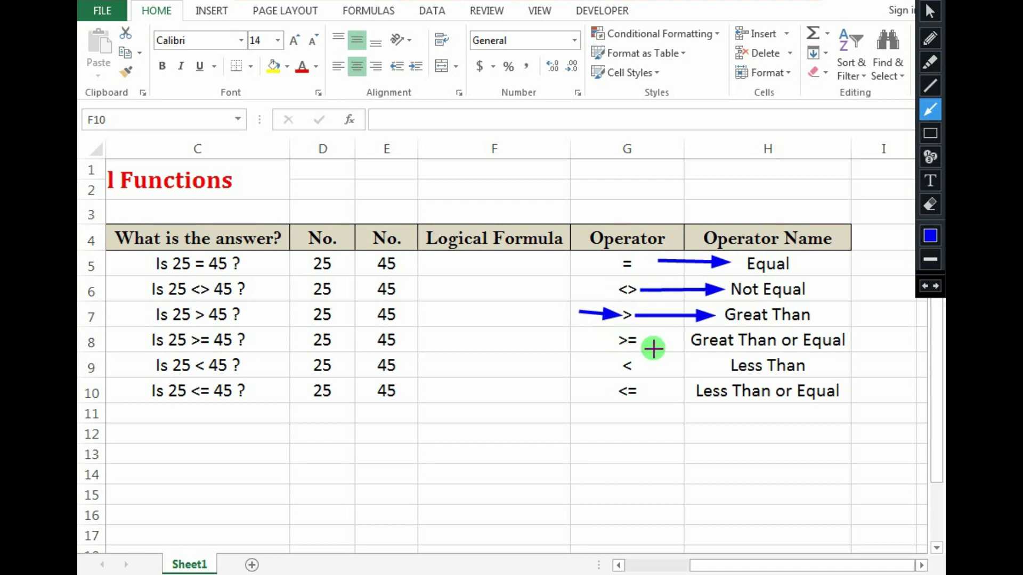
{"action": "left_click_drag", "start_coordinate": [639, 345], "coordinate": [683, 345]}
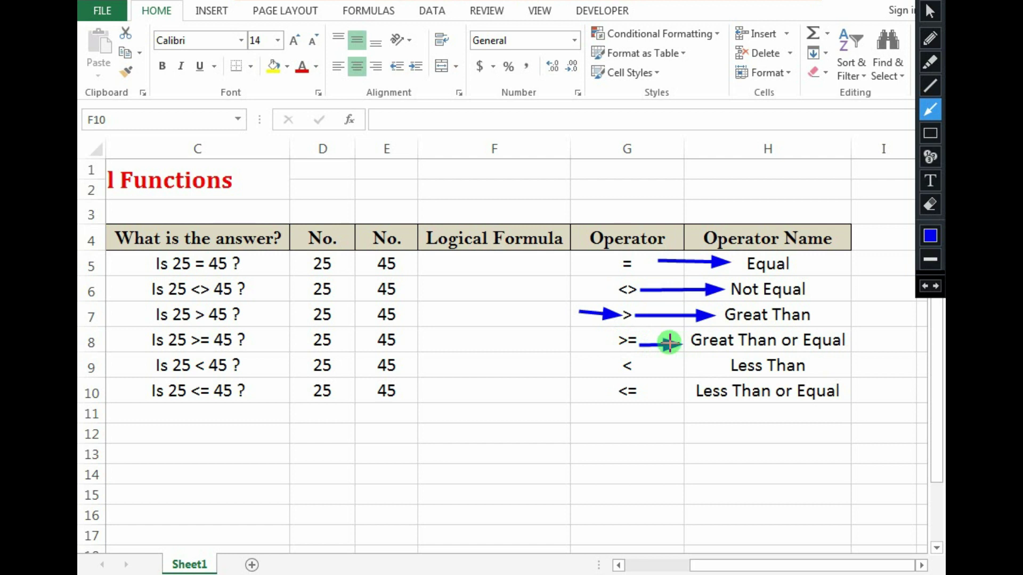
{"action": "left_click_drag", "start_coordinate": [578, 339], "coordinate": [614, 340]}
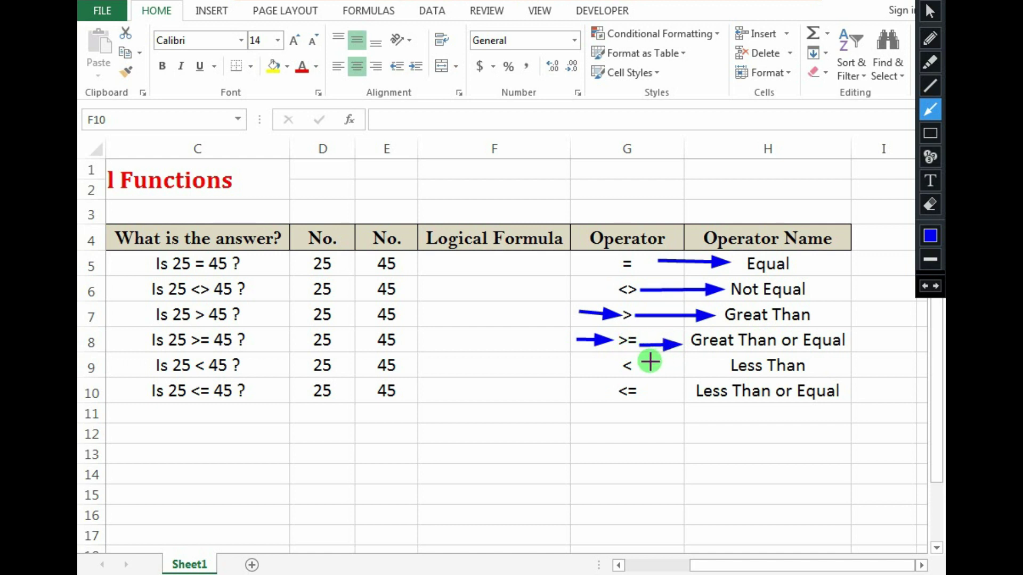
{"action": "left_click_drag", "start_coordinate": [643, 366], "coordinate": [713, 366]}
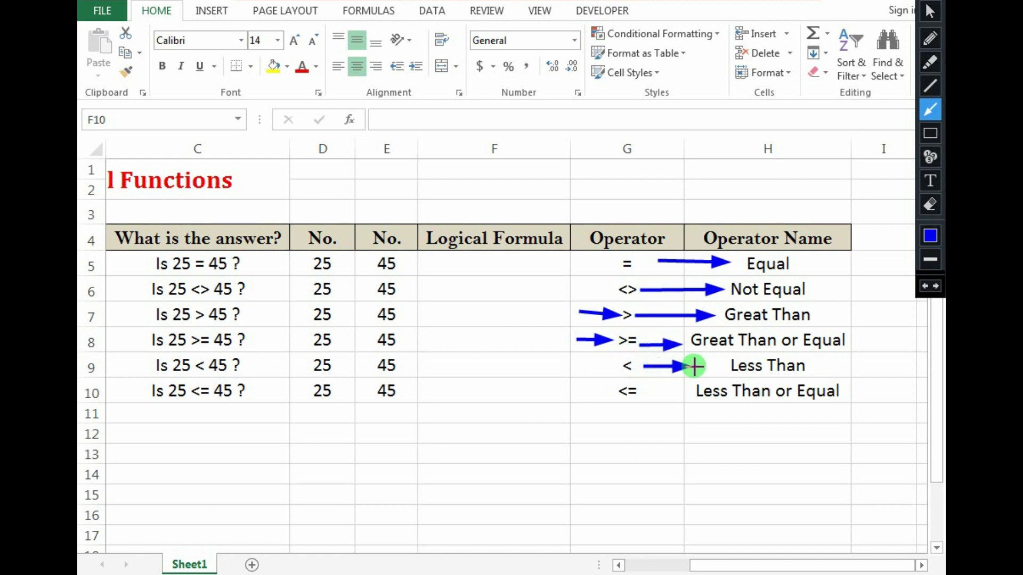
{"action": "left_click_drag", "start_coordinate": [640, 393], "coordinate": [682, 393]}
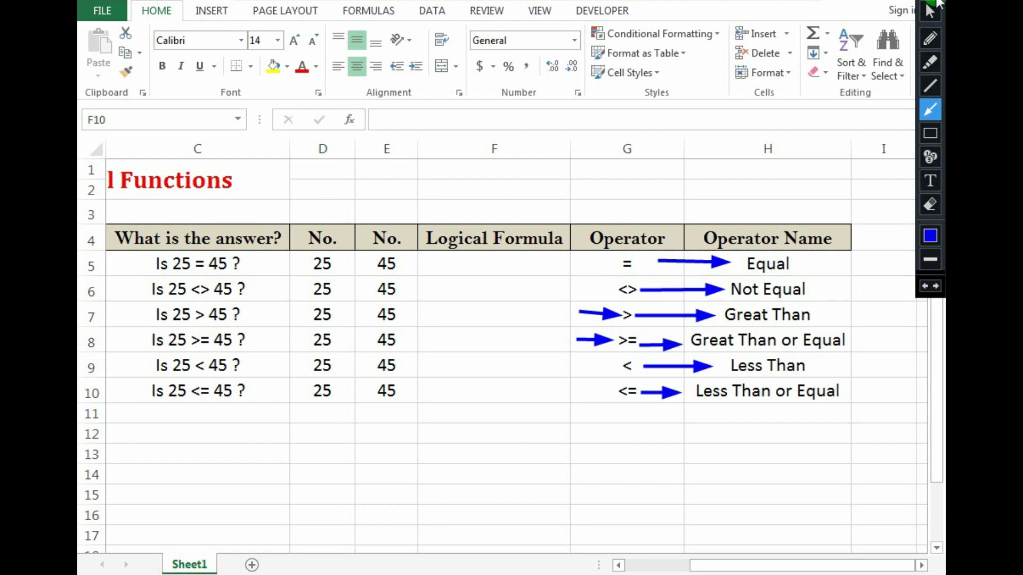
{"action": "left_click", "coordinate": [936, 4]}
Review the Operator headings and the D5/E5 values, then cancel a half-started formula in F5
{"action": "left_click", "coordinate": [737, 237]}
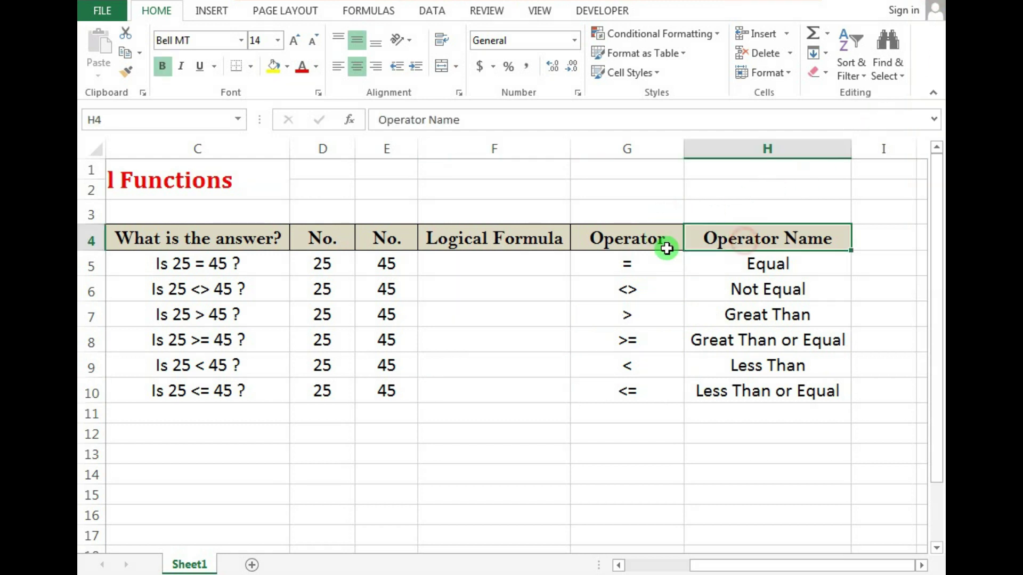
{"action": "left_click", "coordinate": [666, 248]}
{"action": "mouse_move", "coordinate": [627, 261]}
{"action": "left_mouse_down"}
{"action": "mouse_move", "coordinate": [638, 394]}
{"action": "mouse_move", "coordinate": [633, 285]}
{"action": "left_mouse_up"}
{"action": "left_click", "coordinate": [503, 256]}
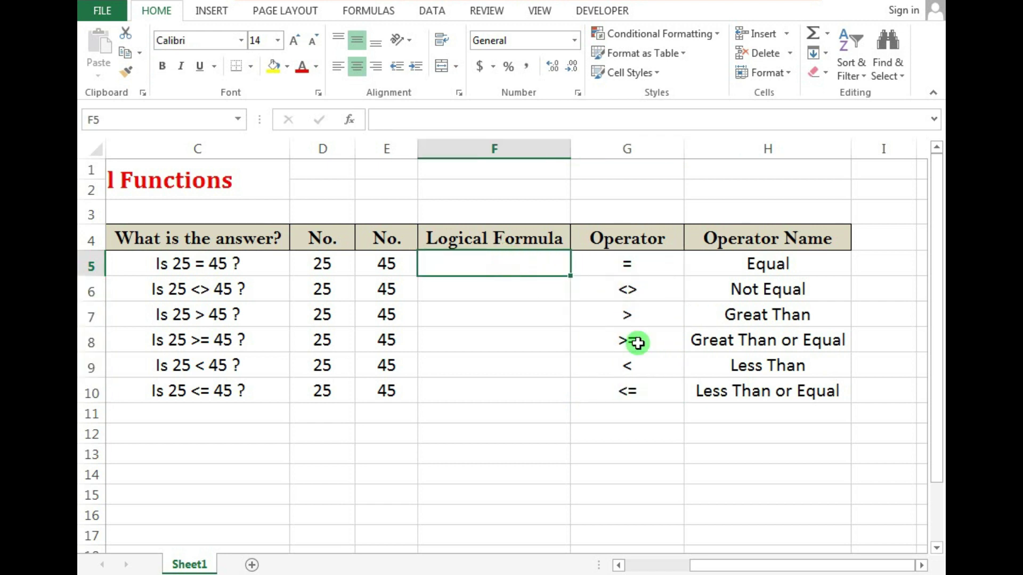
{"action": "left_click", "coordinate": [856, 564]}
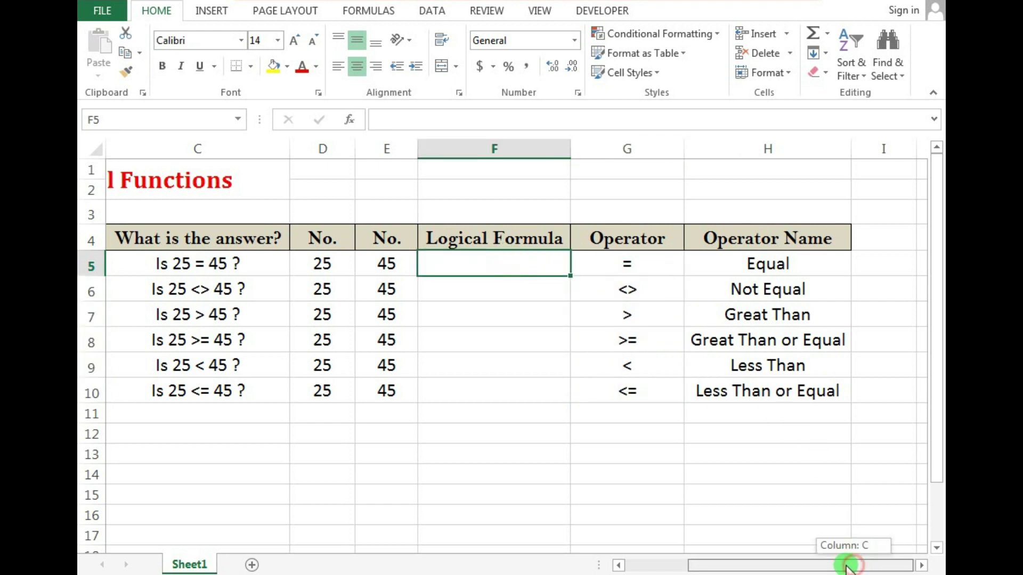
{"action": "left_click", "coordinate": [336, 272]}
{"action": "left_click", "coordinate": [426, 264]}
{"action": "type", "text": "="}
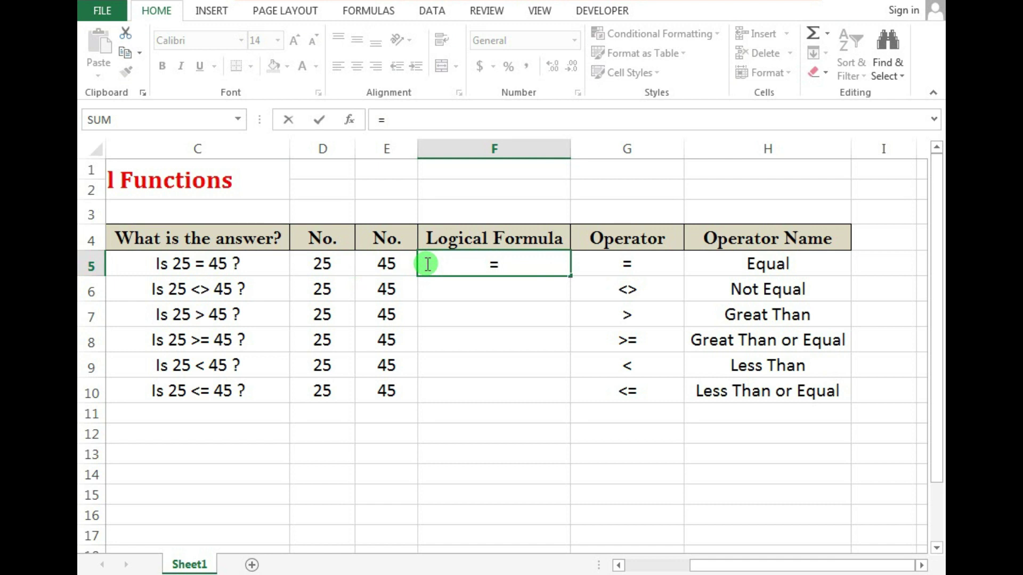
{"action": "left_click", "coordinate": [493, 283]}
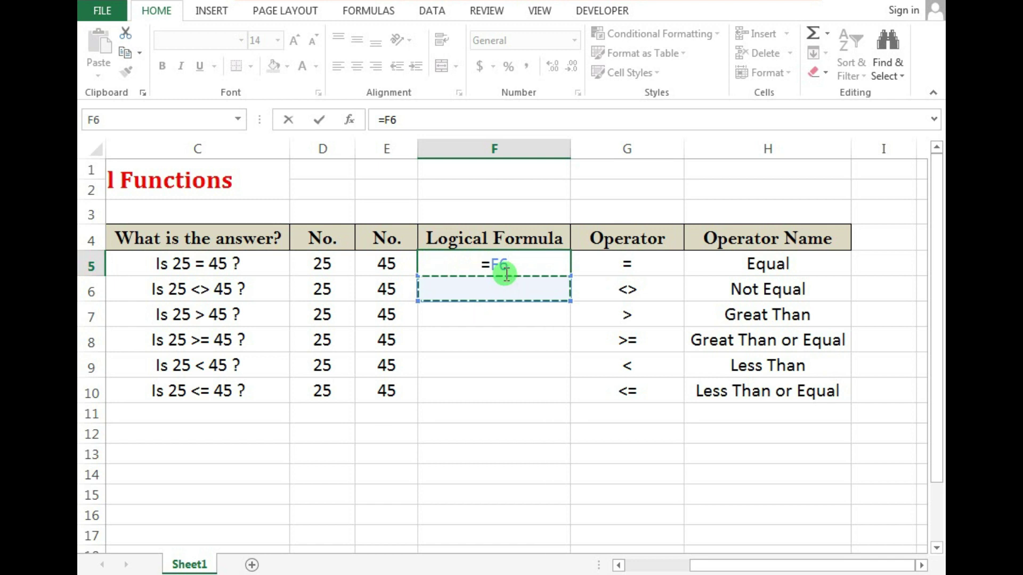
{"action": "left_click", "coordinate": [379, 254]}
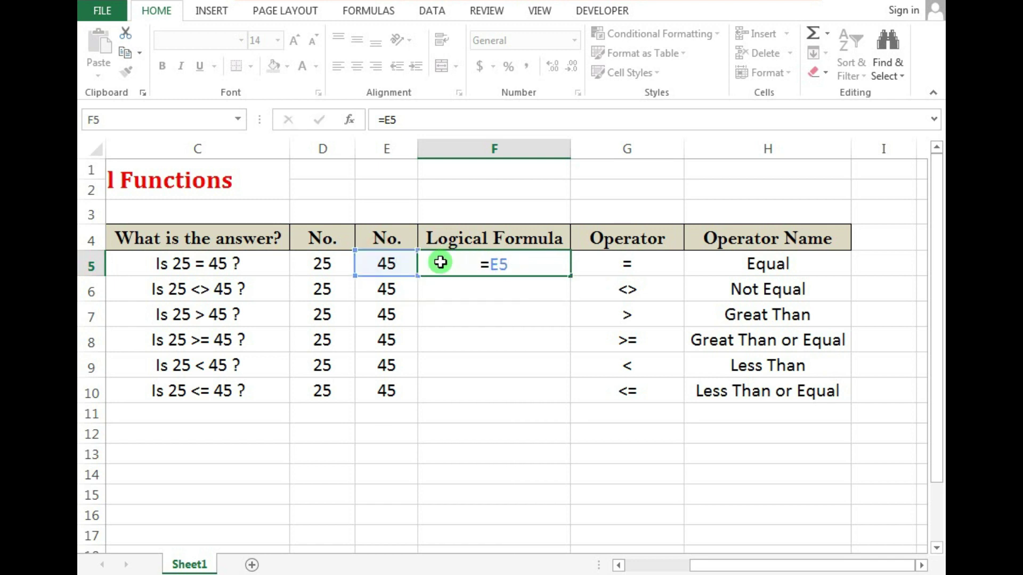
{"action": "key", "text": "Escape"}
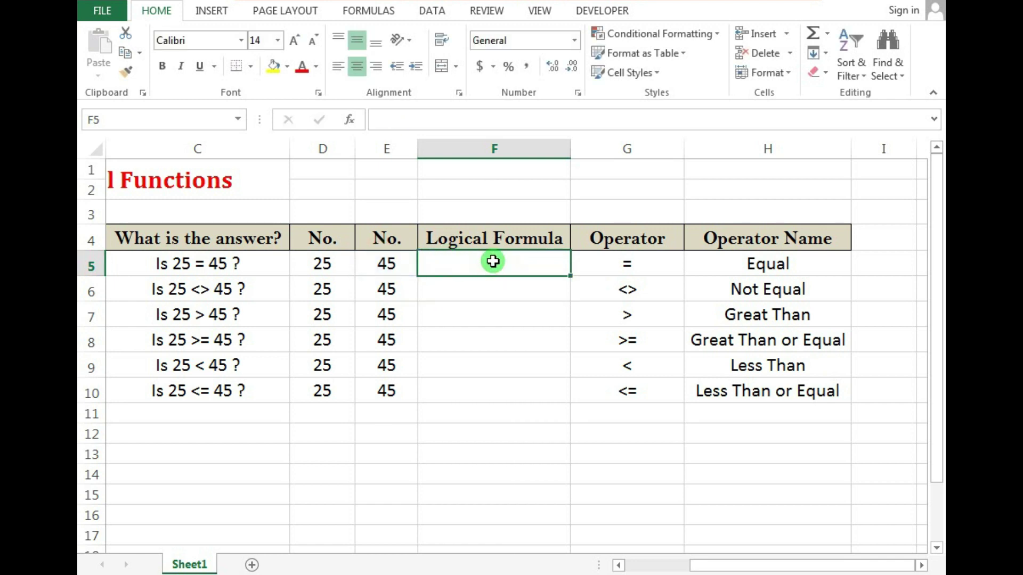
Enter 25=45 in F5, then edit it into the formula =25=45 so it returns FALSE
{"action": "type", "text": "25=45"}
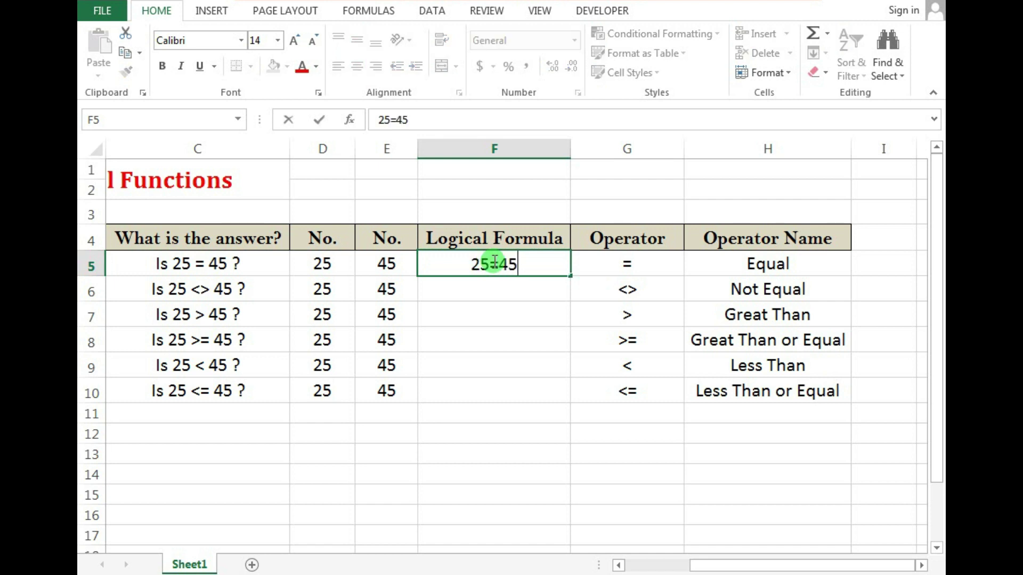
{"action": "key", "text": "Return"}
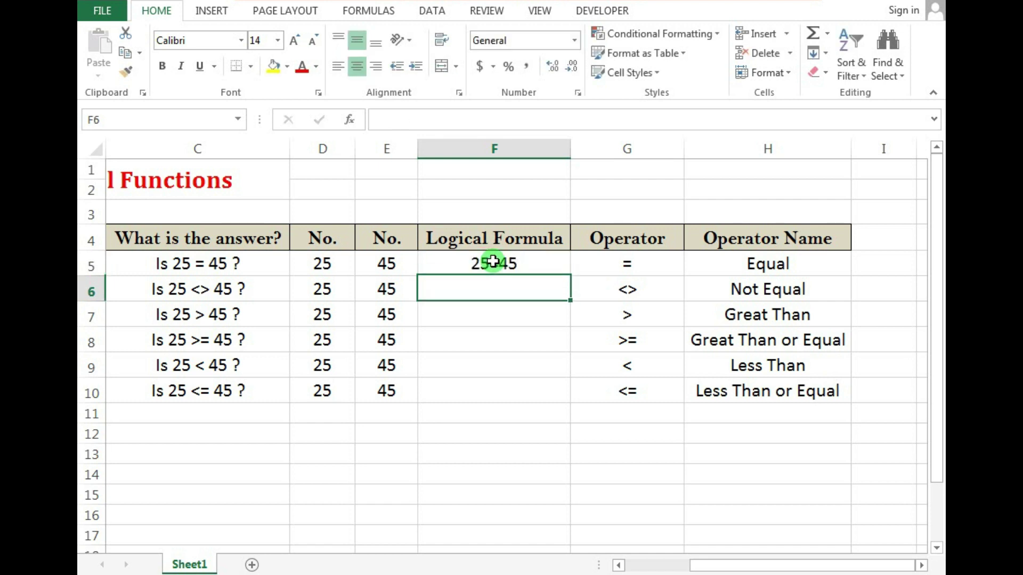
{"action": "left_click", "coordinate": [492, 262]}
{"action": "left_click", "coordinate": [473, 264]}
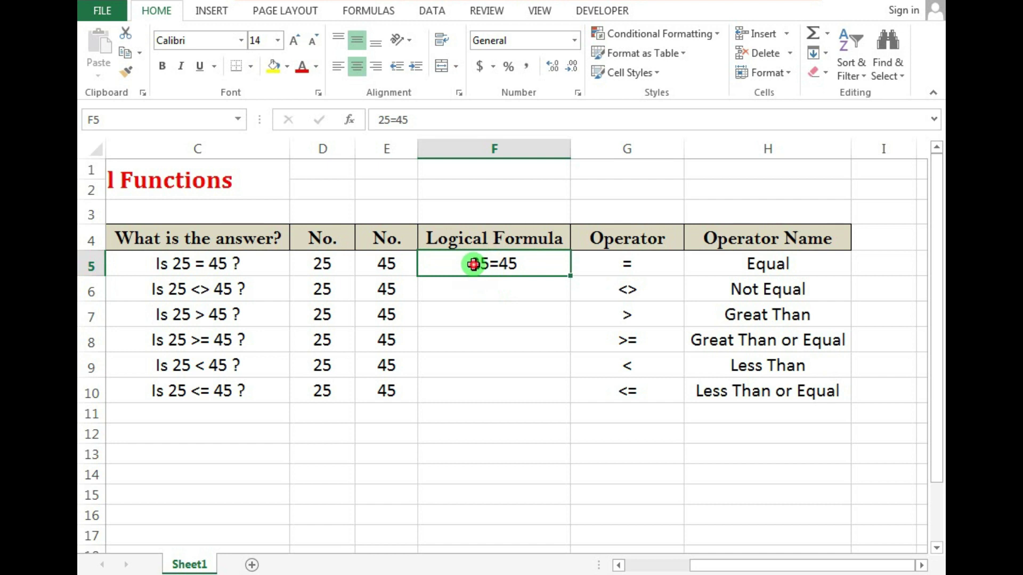
{"action": "double_click", "coordinate": [471, 264]}
{"action": "type", "text": "="}
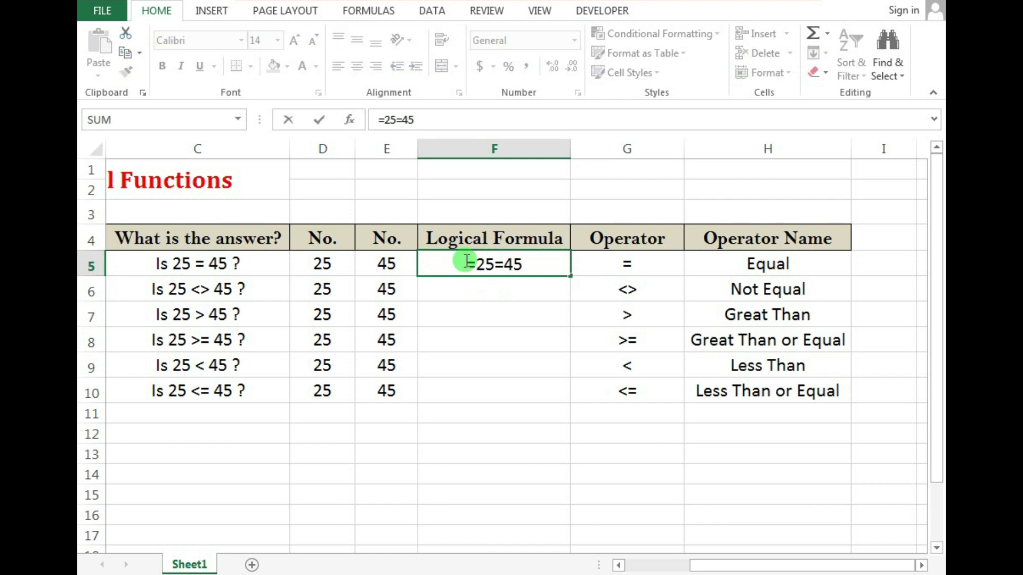
{"action": "key", "text": "Return"}
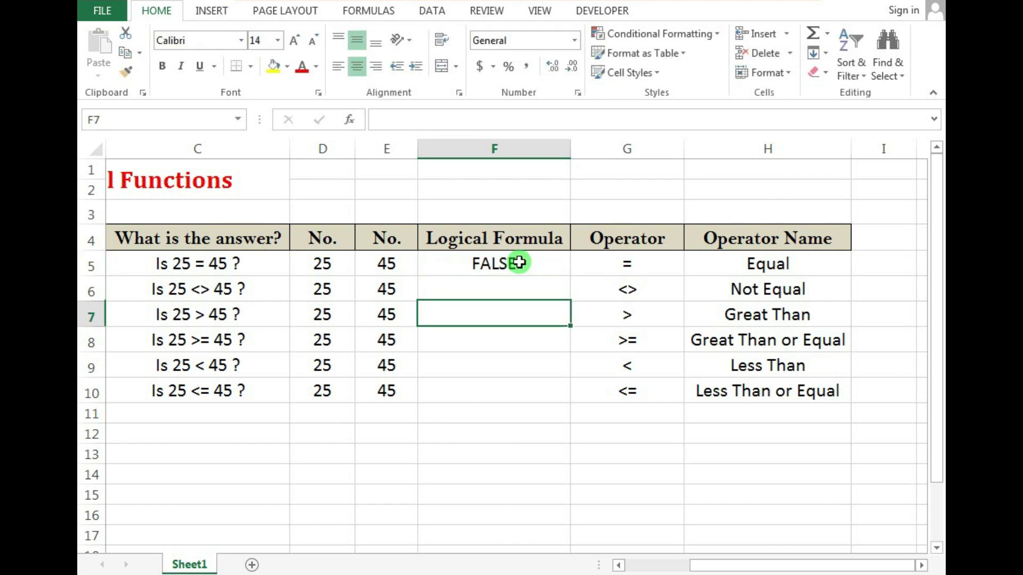
Enter =D6<>E6 in F6 so the Not Equal row returns TRUE
{"action": "left_click", "coordinate": [519, 263]}
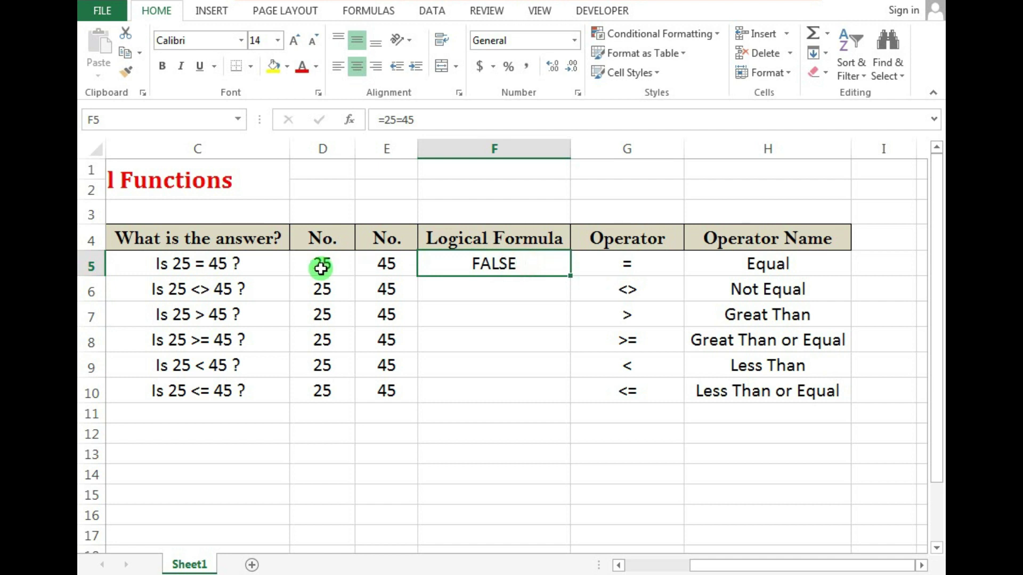
{"action": "left_click_drag", "start_coordinate": [321, 268], "coordinate": [364, 267]}
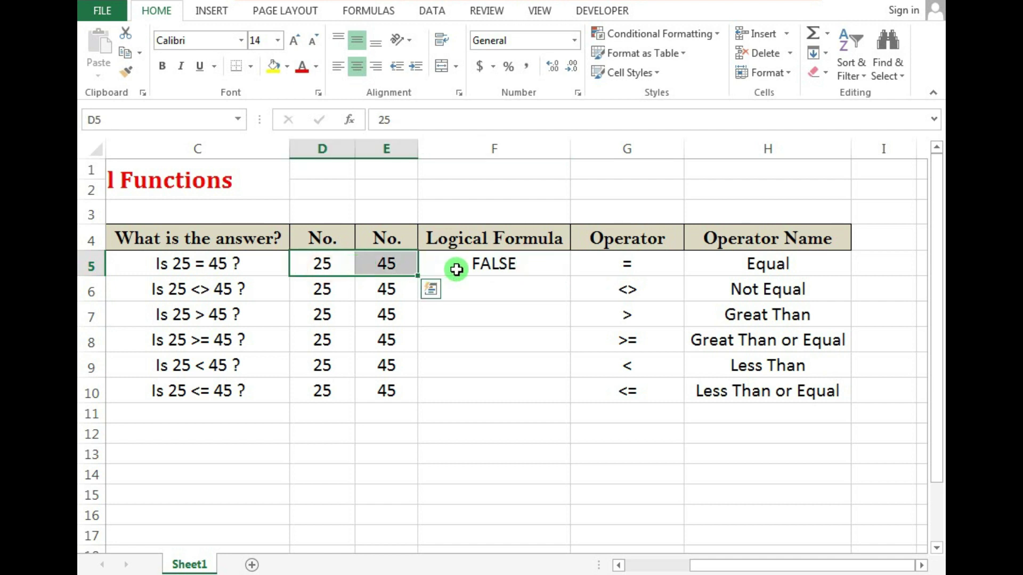
{"action": "left_click", "coordinate": [475, 262]}
{"action": "left_click", "coordinate": [482, 288]}
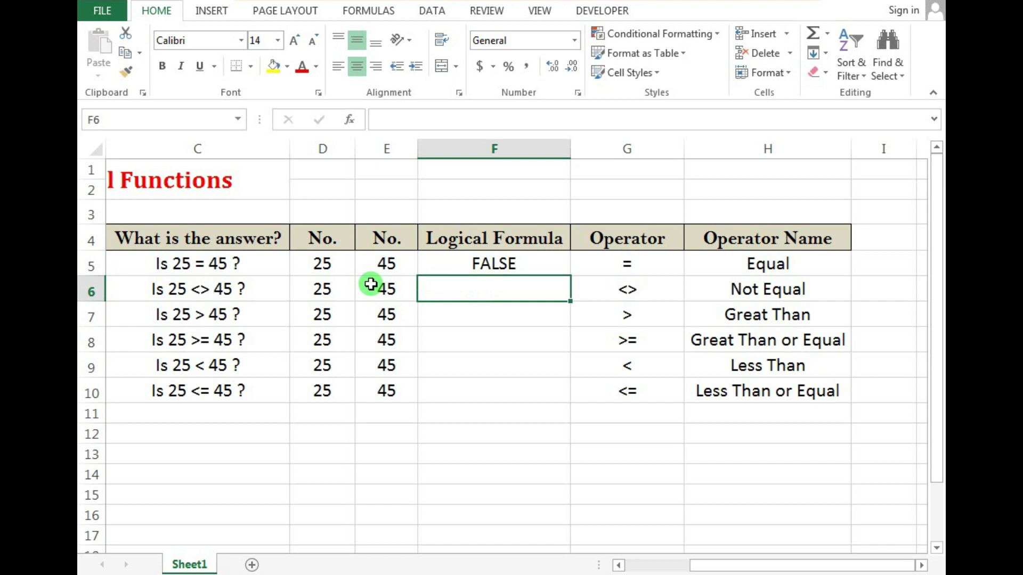
{"action": "type", "text": "="}
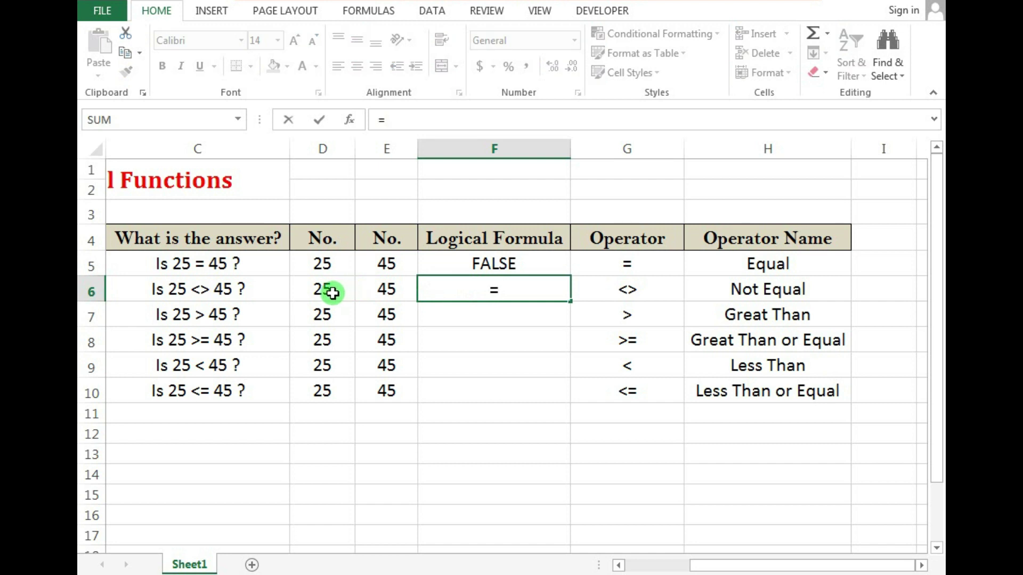
{"action": "left_click", "coordinate": [332, 292]}
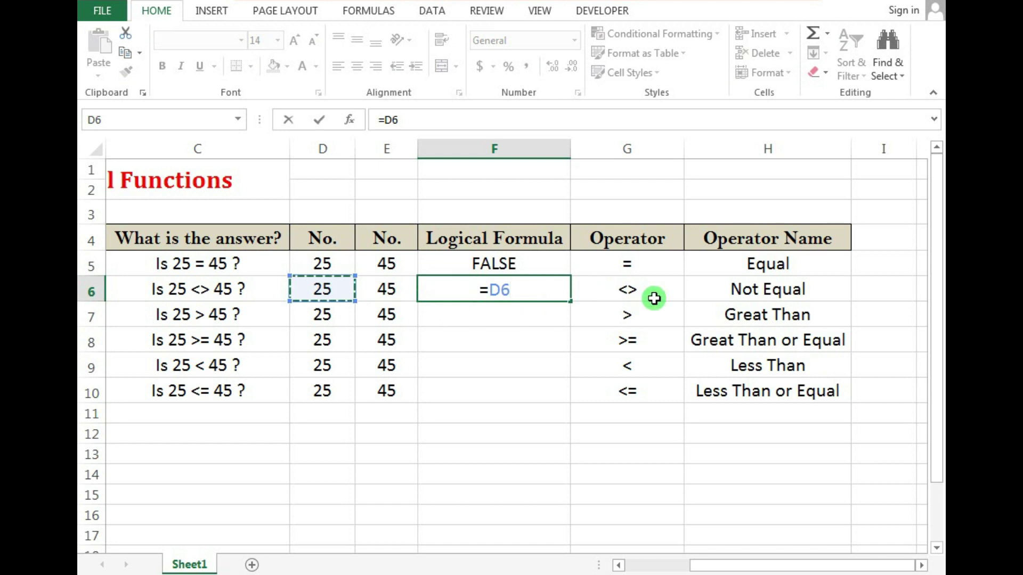
{"action": "type", "text": "<>"}
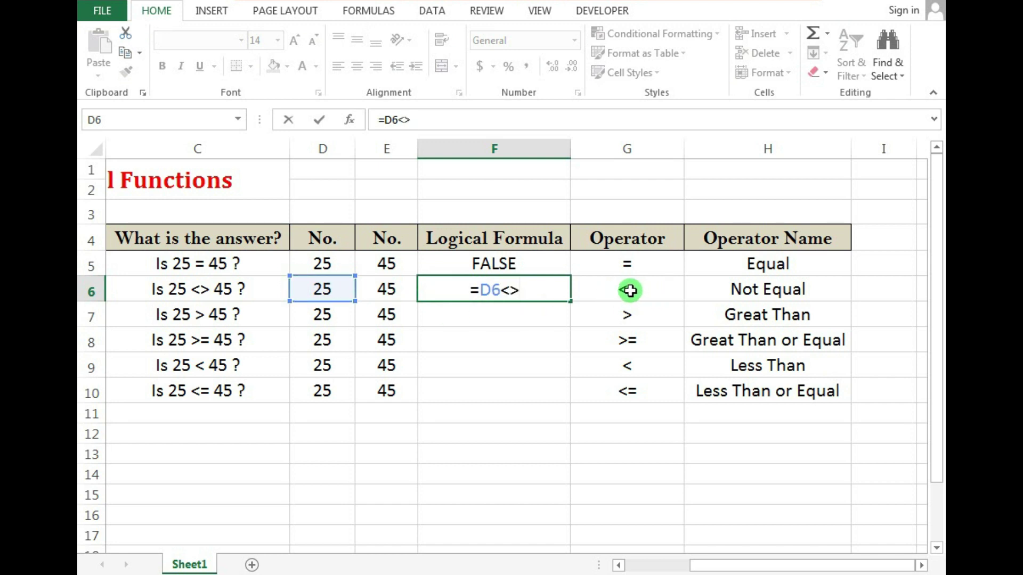
{"action": "left_click", "coordinate": [394, 290]}
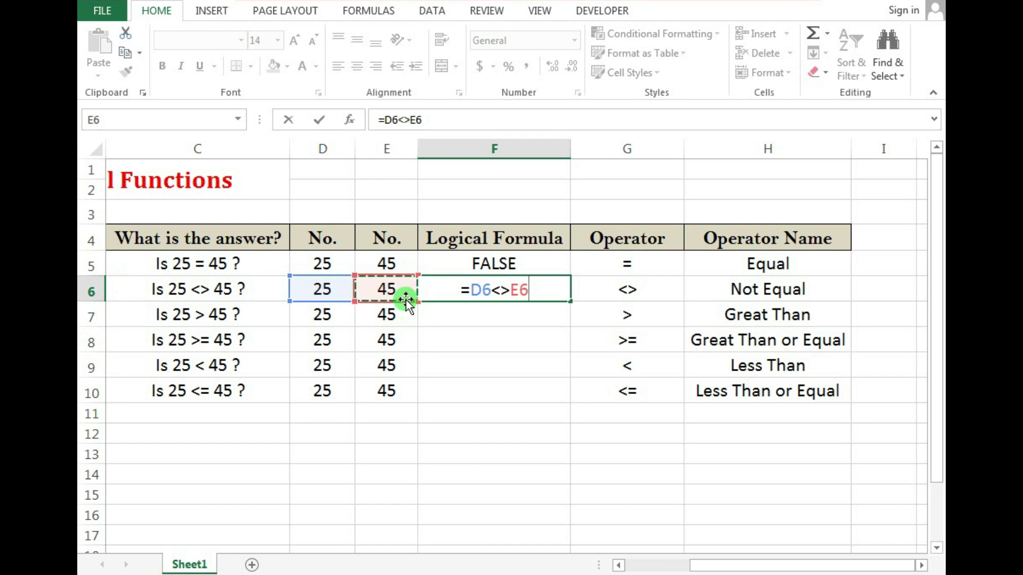
{"action": "key", "text": "Return"}
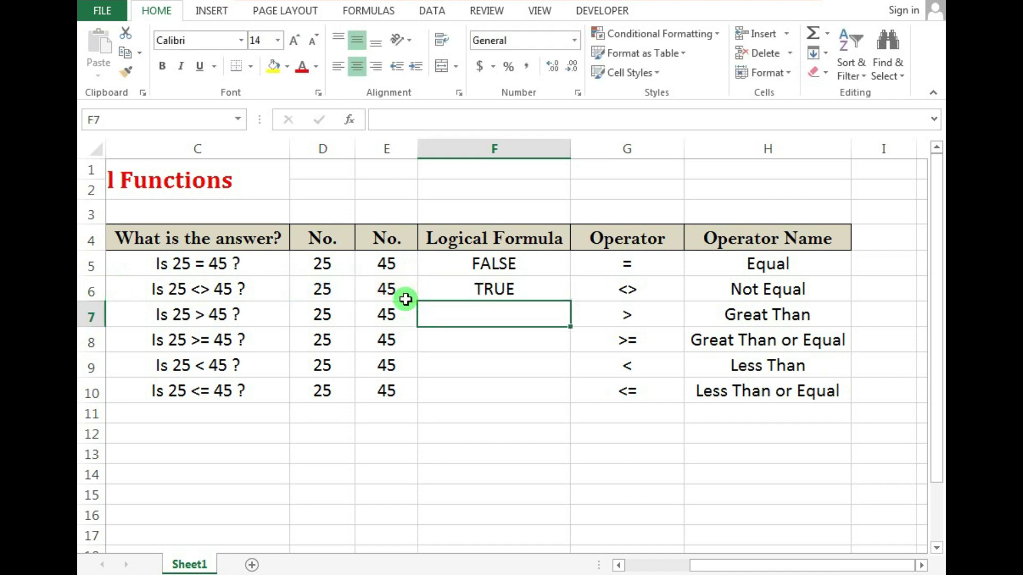
Enter the greater-than formula =D7>E7 in F7
{"action": "left_click", "coordinate": [529, 279]}
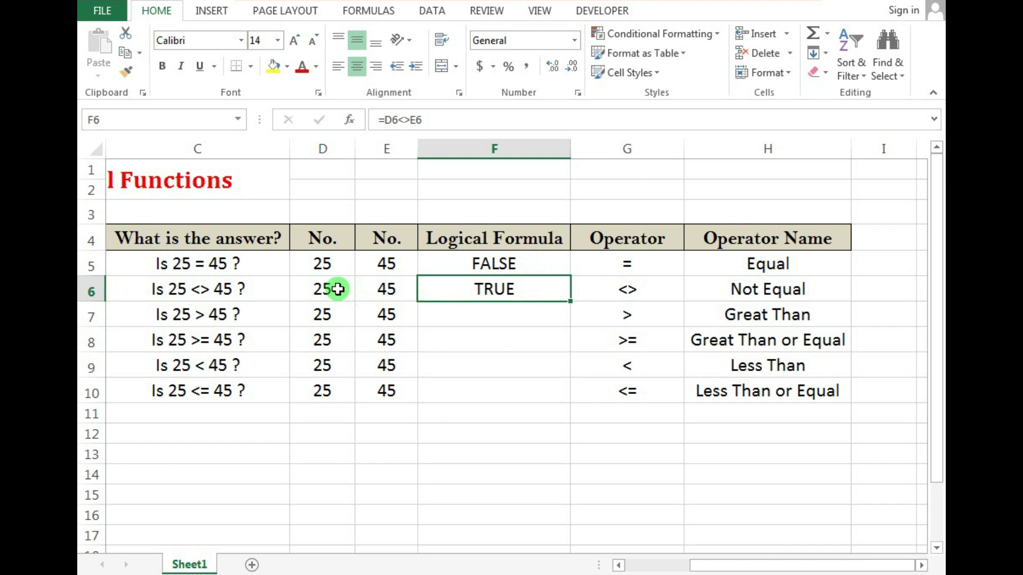
{"action": "left_click_drag", "start_coordinate": [338, 289], "coordinate": [373, 291]}
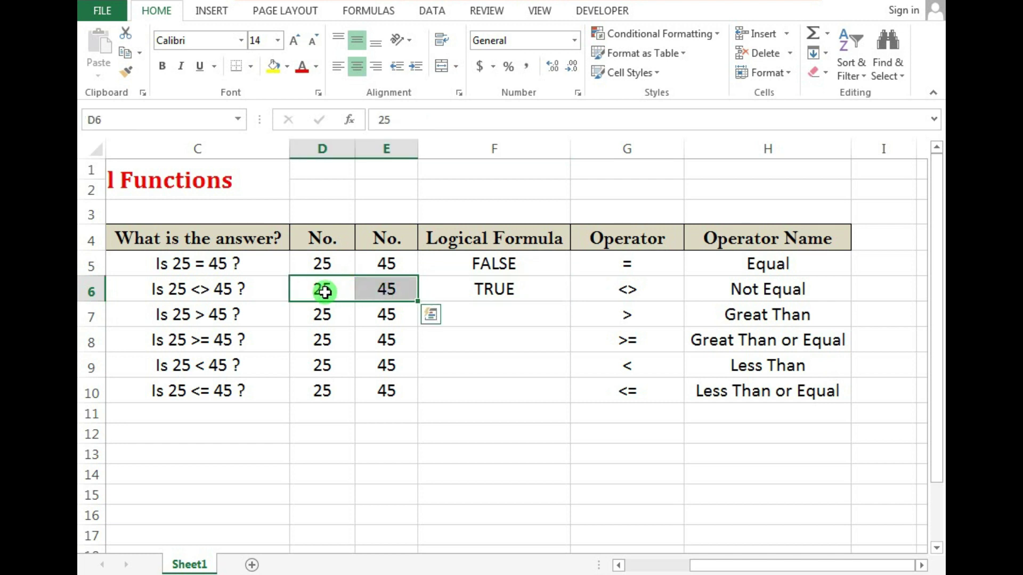
{"action": "left_click", "coordinate": [484, 315]}
{"action": "type", "text": "=25>"}
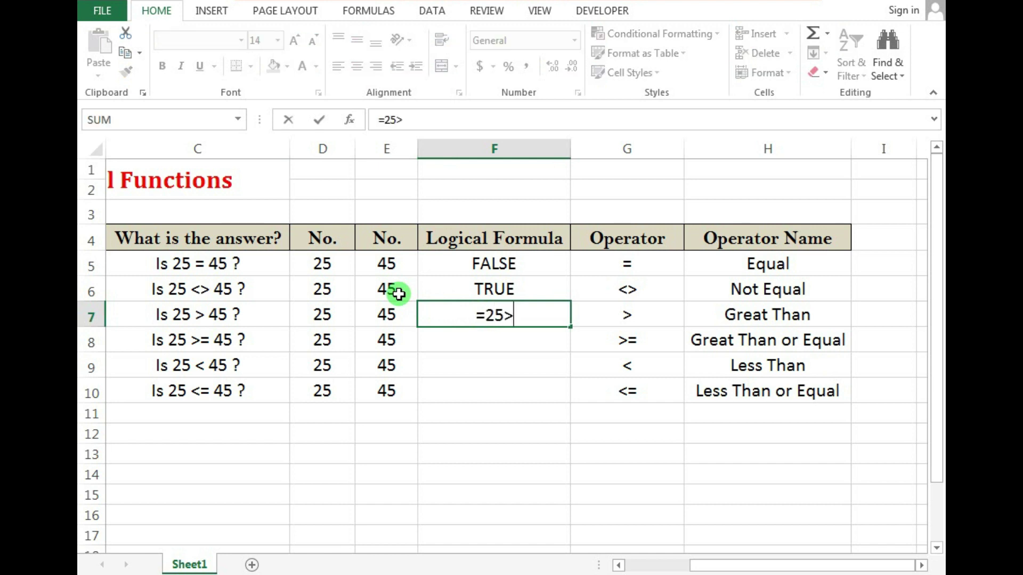
{"action": "left_click", "coordinate": [381, 312]}
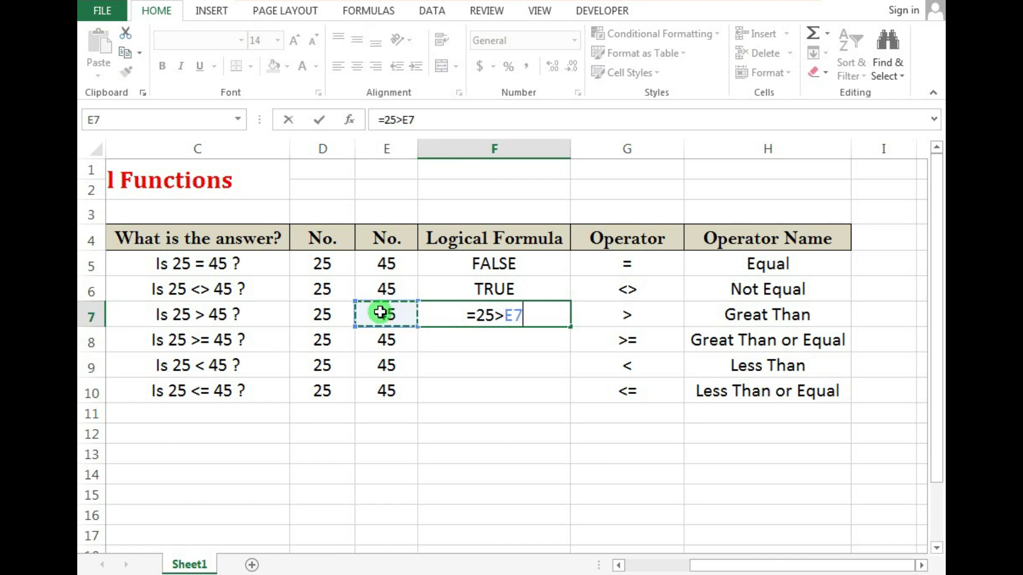
{"action": "key", "text": "Return"}
{"action": "left_click", "coordinate": [495, 320]}
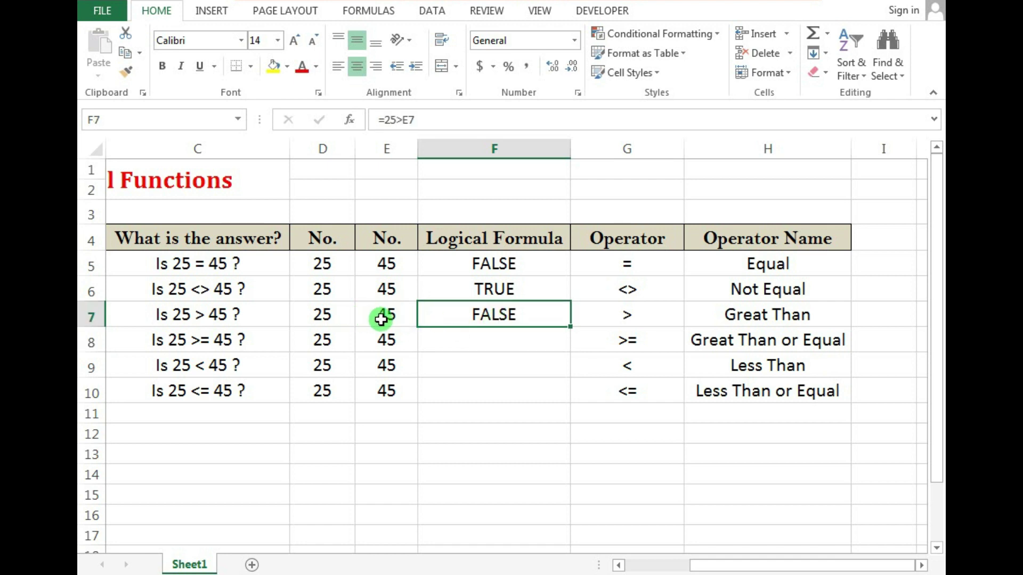
Change D7 to 80 and back to 25, watching F7's result change
{"action": "double_click", "coordinate": [322, 315]}
{"action": "key", "text": "Escape"}
{"action": "type", "text": "80"}
{"action": "key", "text": "ctrl+Return"}
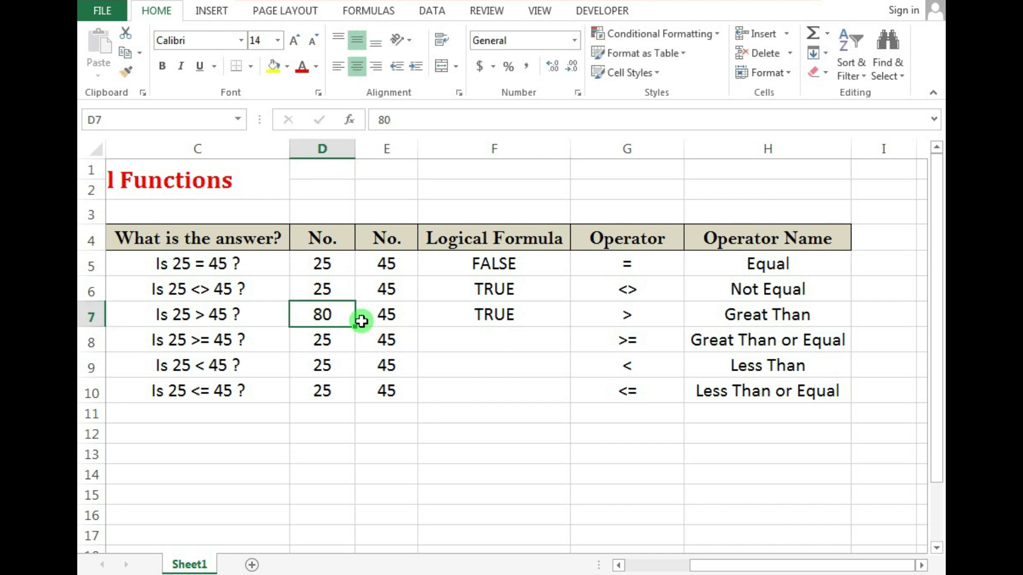
{"action": "left_click", "coordinate": [467, 321]}
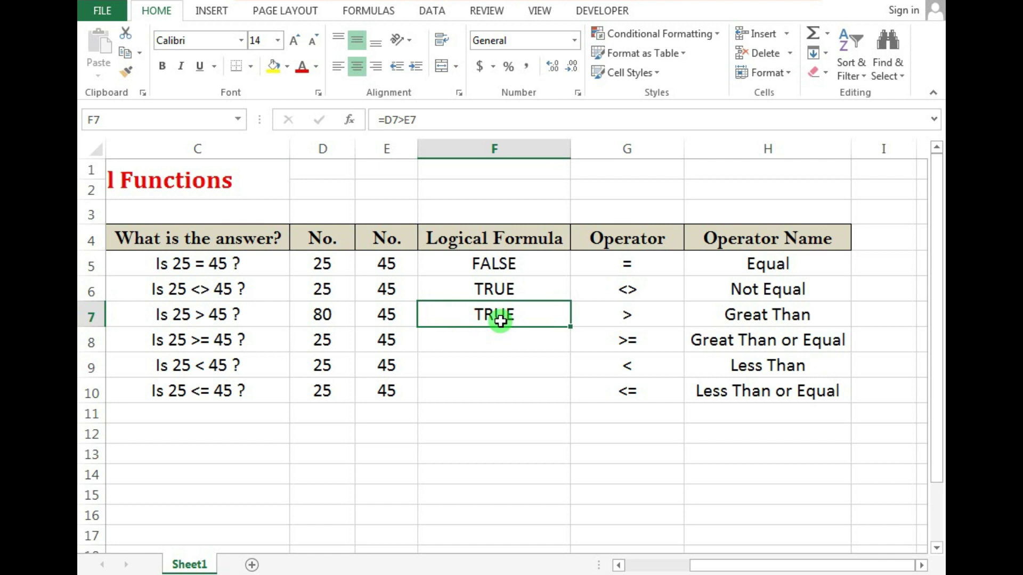
{"action": "left_click", "coordinate": [333, 317]}
{"action": "type", "text": "25"}
{"action": "key", "text": "Return"}
{"action": "left_click", "coordinate": [469, 315]}
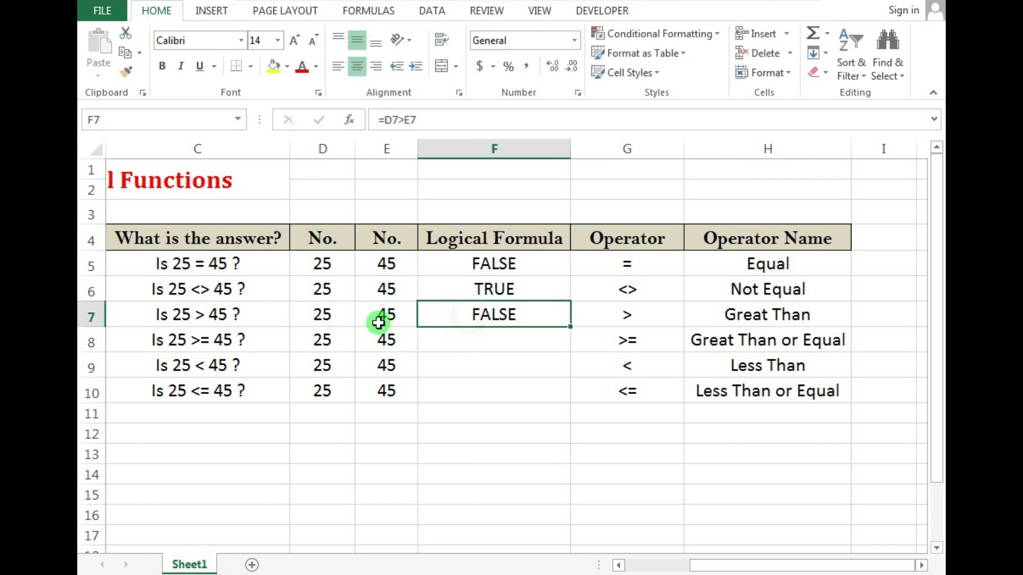
Try 80 and 30 in D7, then restore 25 so F7 shows FALSE
{"action": "left_click", "coordinate": [378, 323]}
{"action": "left_click", "coordinate": [333, 315]}
{"action": "type", "text": "80"}
{"action": "key", "text": "Return"}
{"action": "left_click", "coordinate": [333, 315]}
{"action": "type", "text": "30"}
{"action": "key", "text": "Return"}
{"action": "left_click", "coordinate": [514, 320]}
{"action": "left_click", "coordinate": [343, 315]}
{"action": "type", "text": "25"}
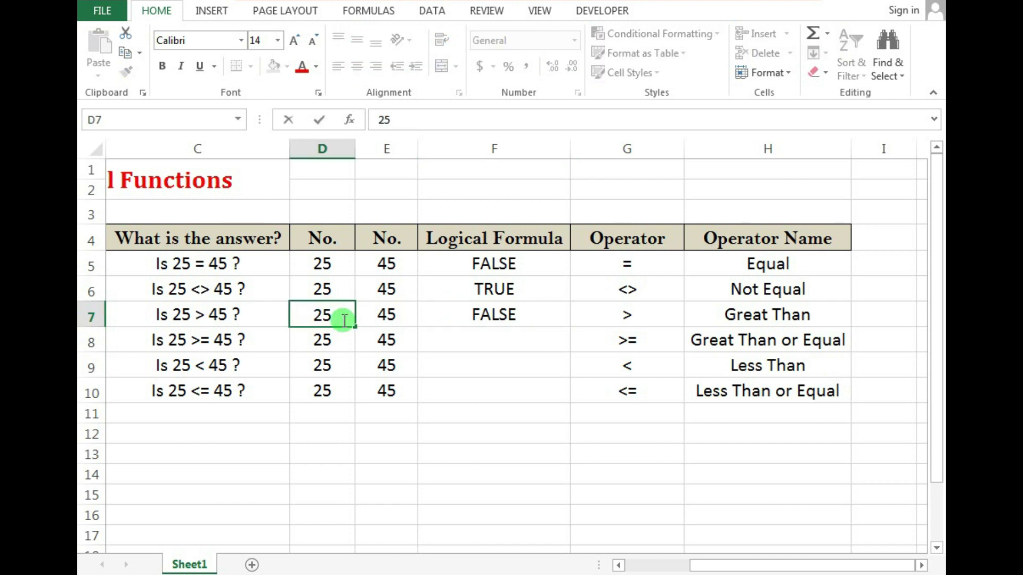
{"action": "key", "text": "Return"}
{"action": "key", "text": "Right"}
{"action": "key", "text": "Right"}
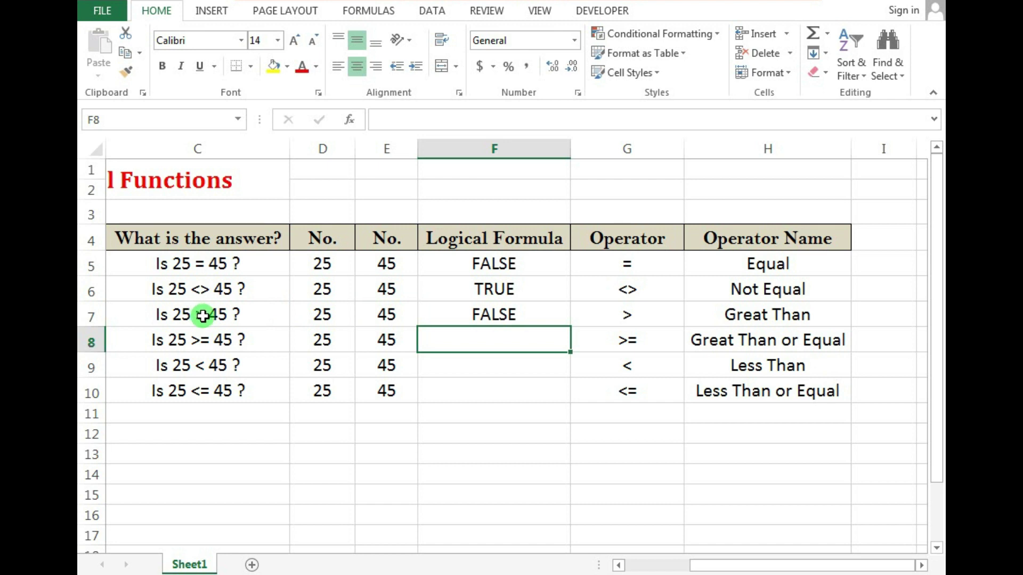
Enter a greater-than comparison of D8 and E8 in F8
{"action": "left_click", "coordinate": [490, 315]}
{"action": "left_click", "coordinate": [467, 335]}
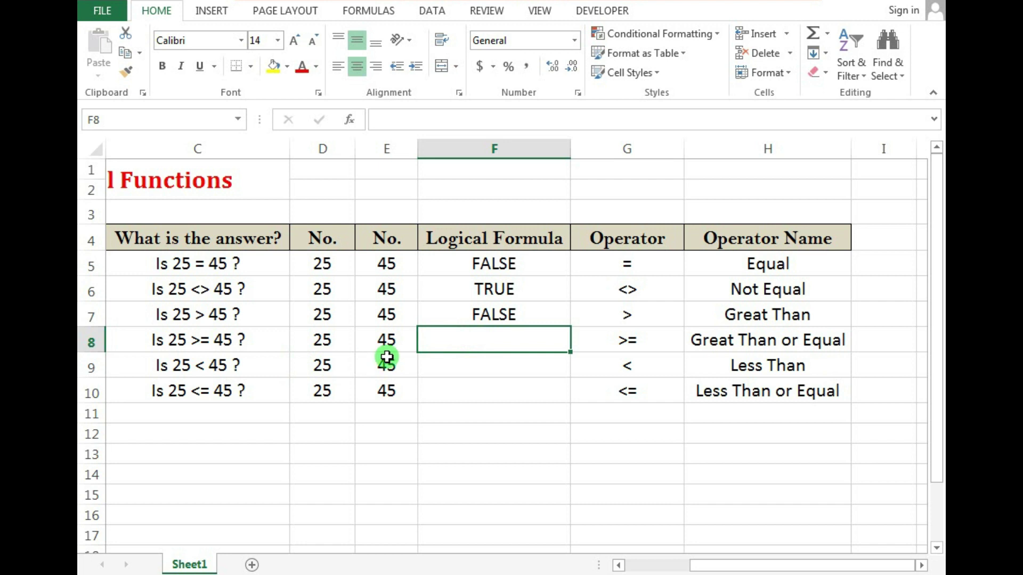
{"action": "type", "text": "="}
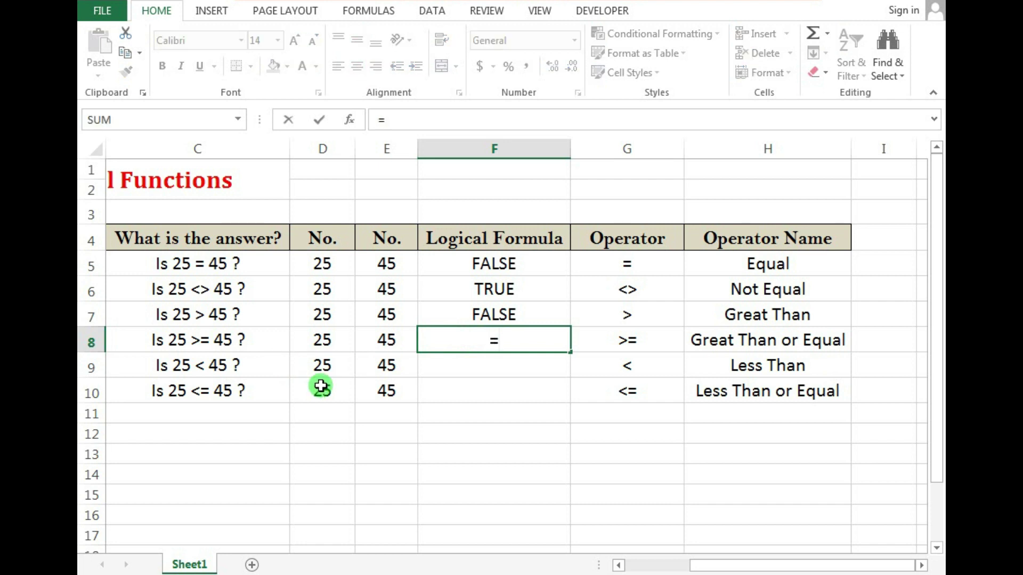
{"action": "left_click", "coordinate": [319, 339]}
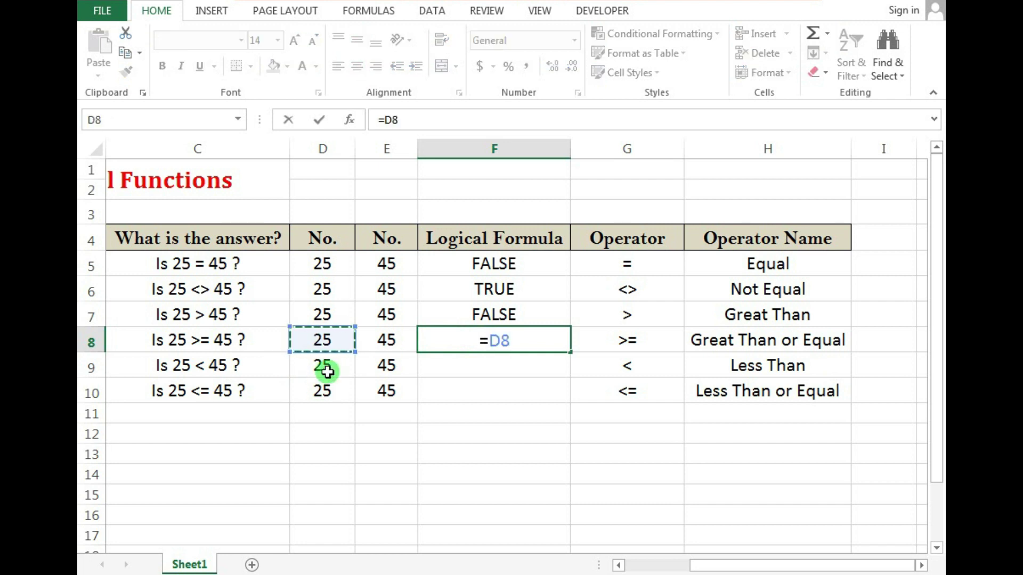
{"action": "type", "text": ">"}
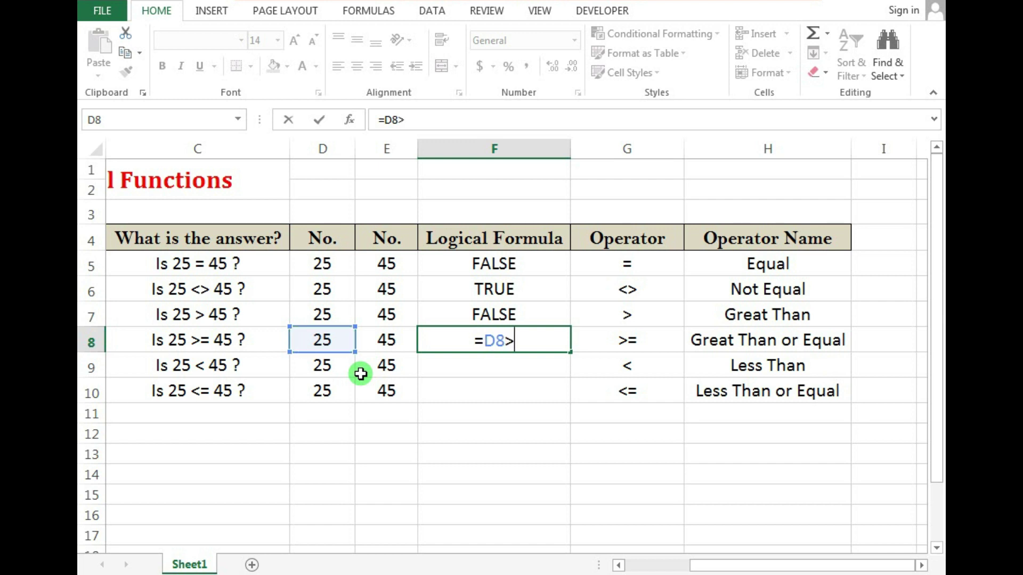
{"action": "left_click", "coordinate": [373, 341]}
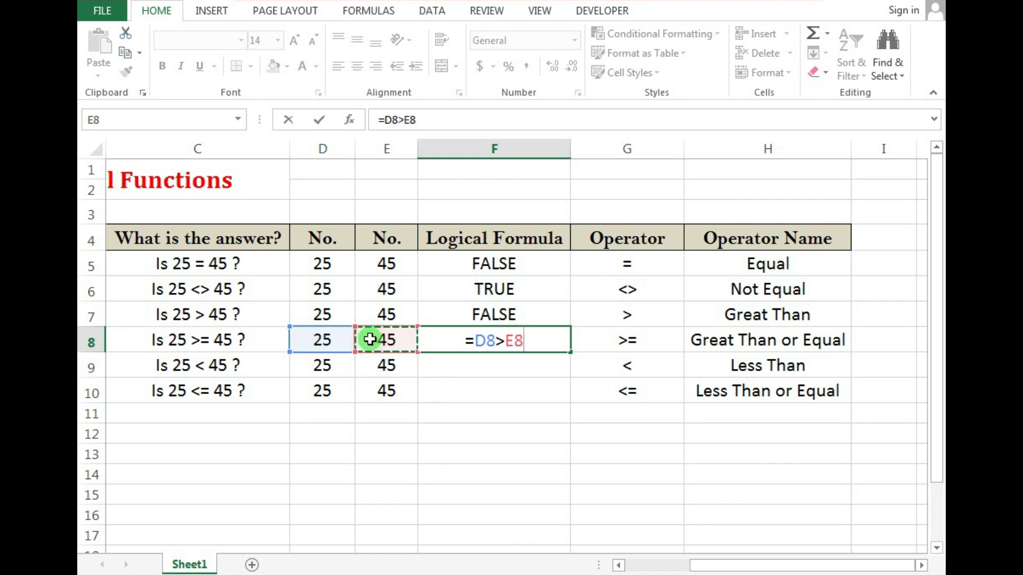
{"action": "key", "text": "Return"}
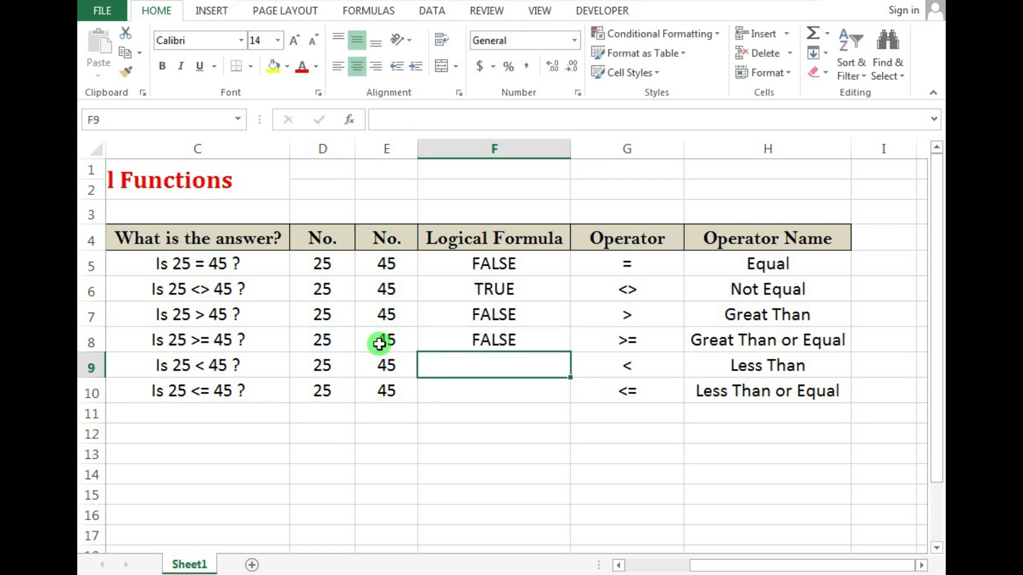
{"action": "left_click", "coordinate": [465, 339]}
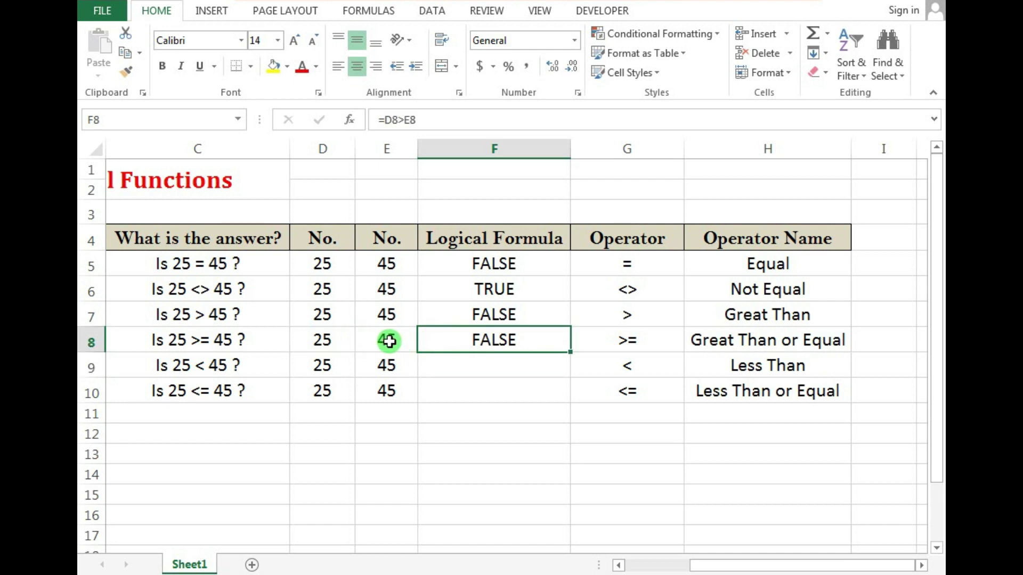
Set D8 to 45 and make F8 the greater-or-equal formula =D8>=E8
{"action": "left_click", "coordinate": [323, 341]}
{"action": "type", "text": "45"}
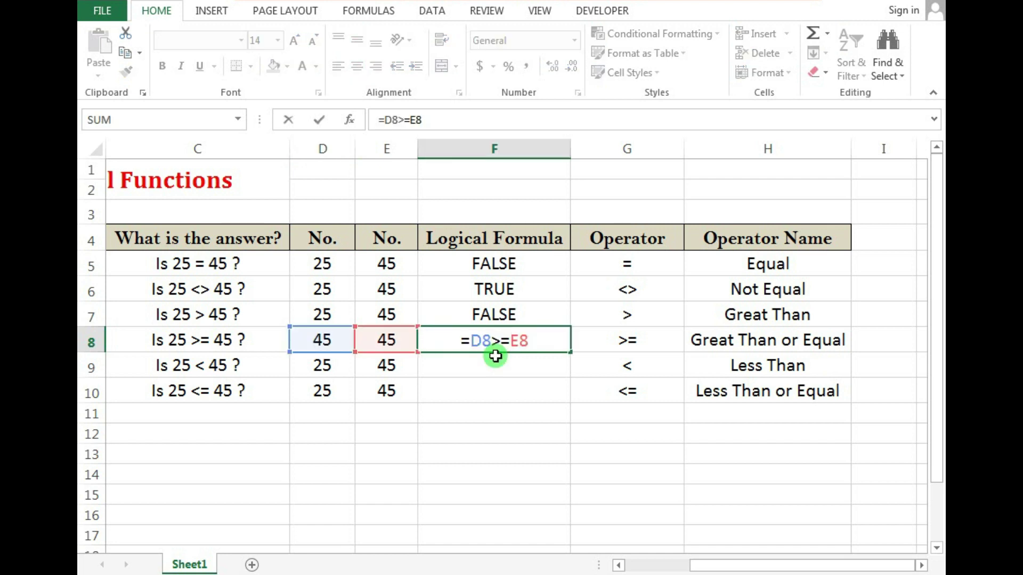
{"action": "key", "text": "Return"}
{"action": "left_click_drag", "start_coordinate": [323, 342], "coordinate": [376, 342]}
{"action": "left_click", "coordinate": [476, 338]}
{"action": "double_click", "coordinate": [477, 337]}
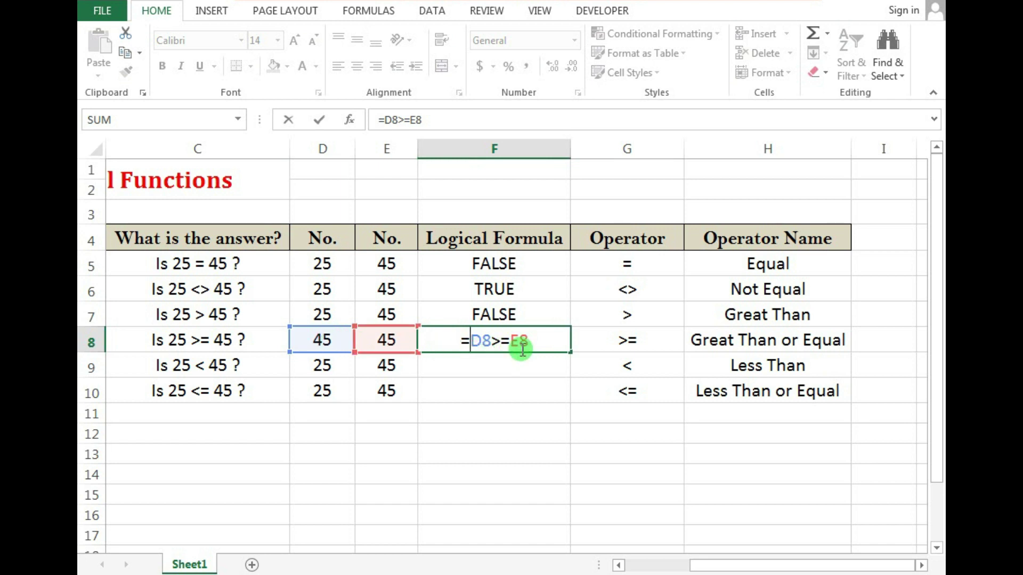
{"action": "key", "text": "Return"}
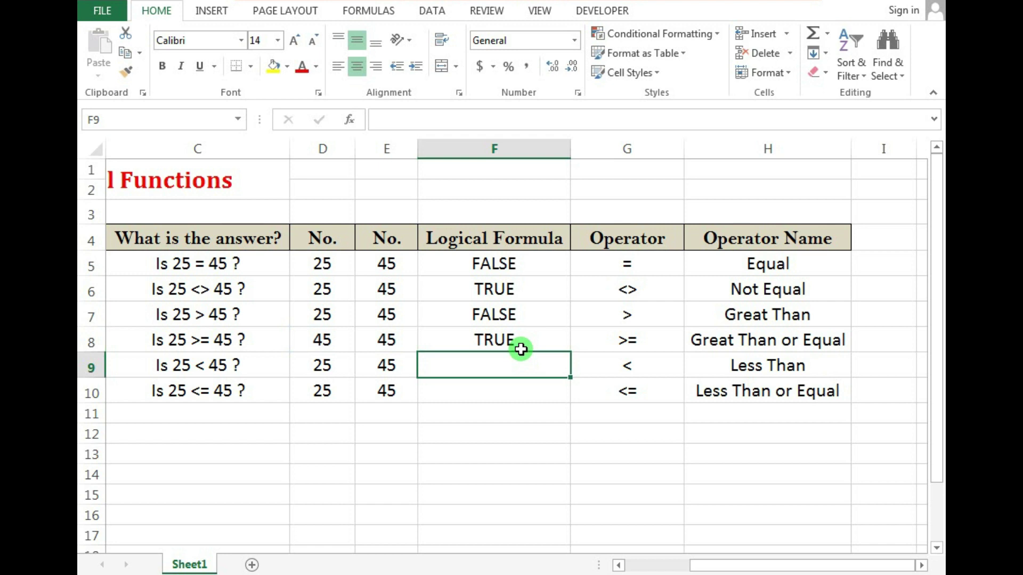
Test D8 with 25, then restore 45 so F8 shows TRUE
{"action": "left_click", "coordinate": [341, 340]}
{"action": "type", "text": "25"}
{"action": "key", "text": "Return"}
{"action": "left_click", "coordinate": [484, 337]}
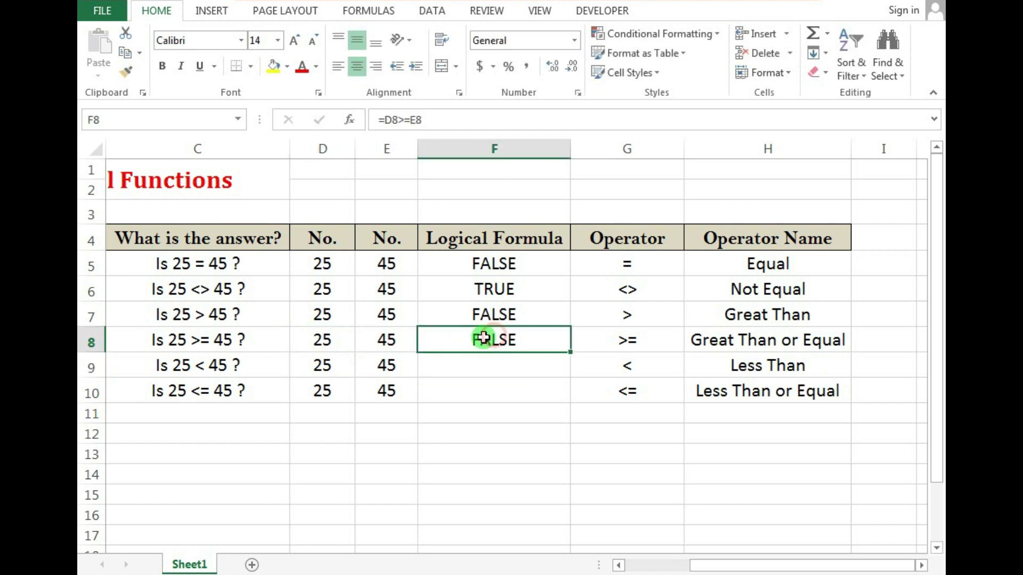
{"action": "left_click", "coordinate": [339, 343]}
{"action": "type", "text": "45"}
{"action": "key", "text": "Return"}
{"action": "left_click", "coordinate": [484, 337]}
{"action": "left_click", "coordinate": [440, 362]}
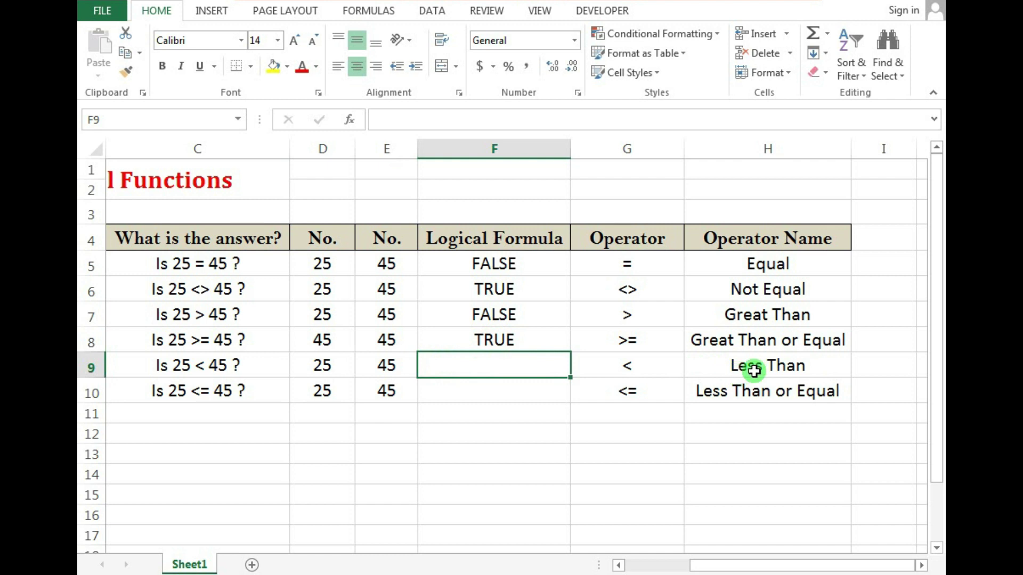
{"action": "left_click_drag", "start_coordinate": [753, 369], "coordinate": [634, 365]}
Enter =D9<E9 in F9 for the Less Than row
{"action": "left_click", "coordinate": [507, 362]}
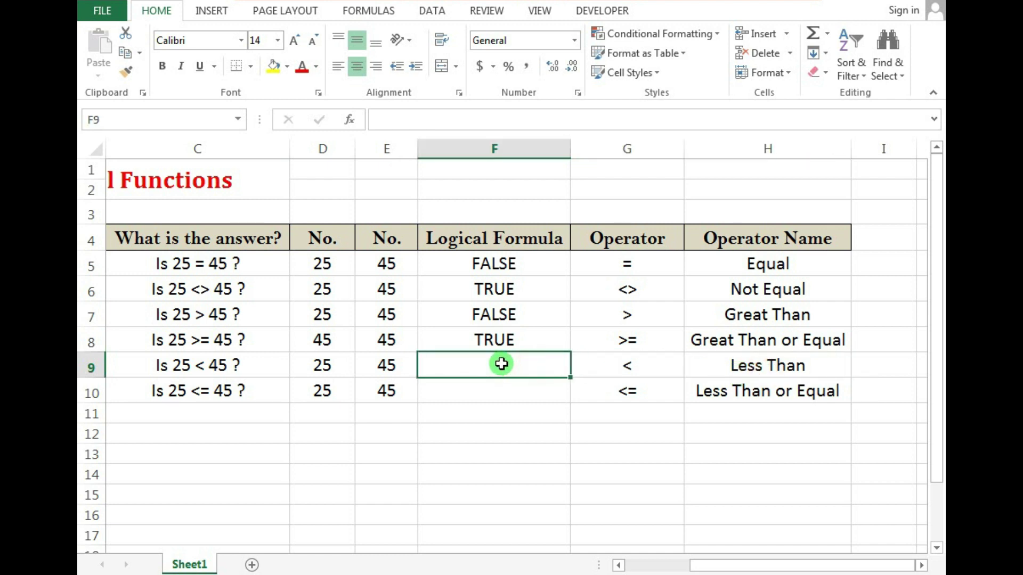
{"action": "type", "text": "="}
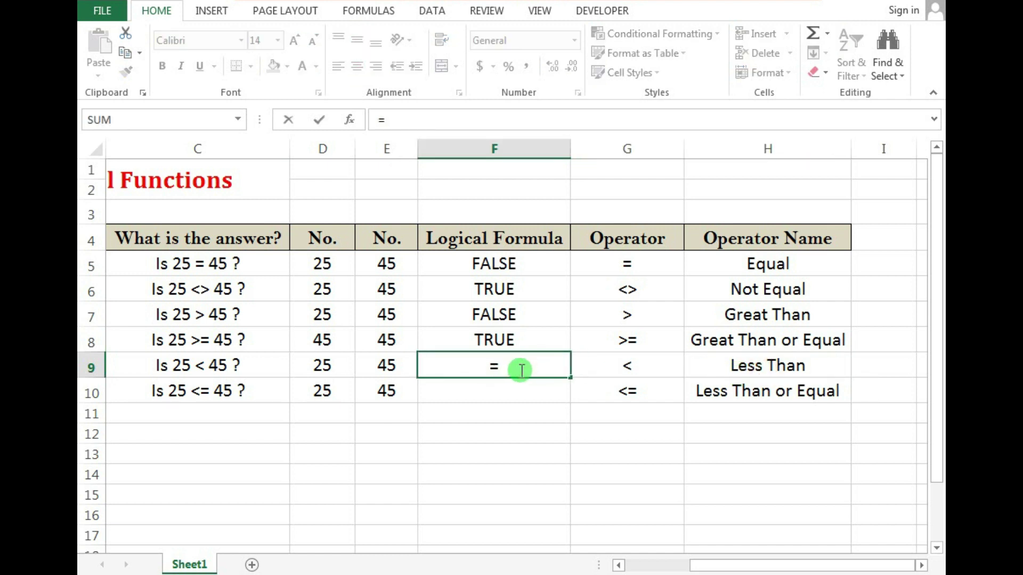
{"action": "left_click", "coordinate": [325, 367]}
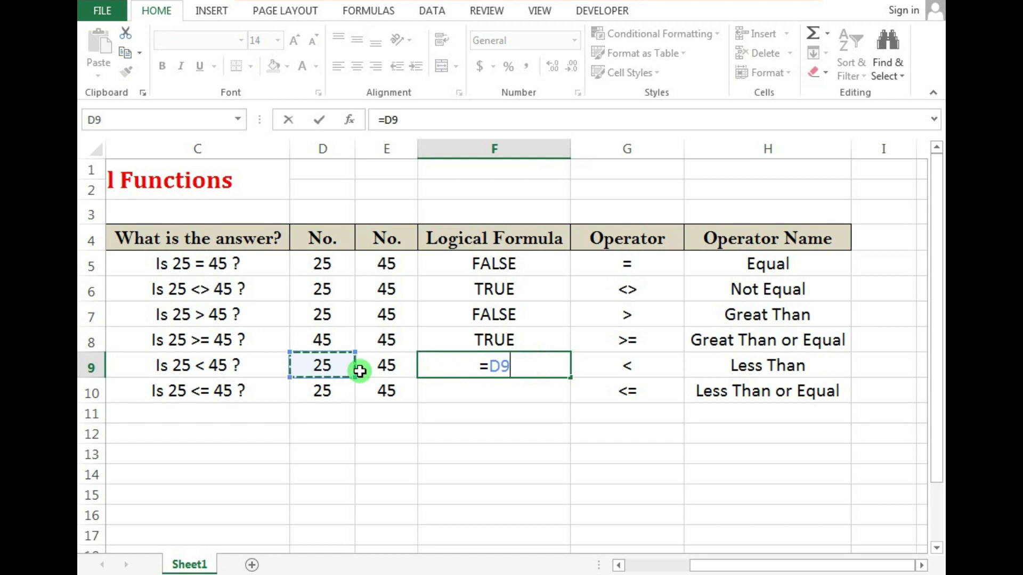
{"action": "type", "text": "<"}
{"action": "left_click", "coordinate": [387, 370]}
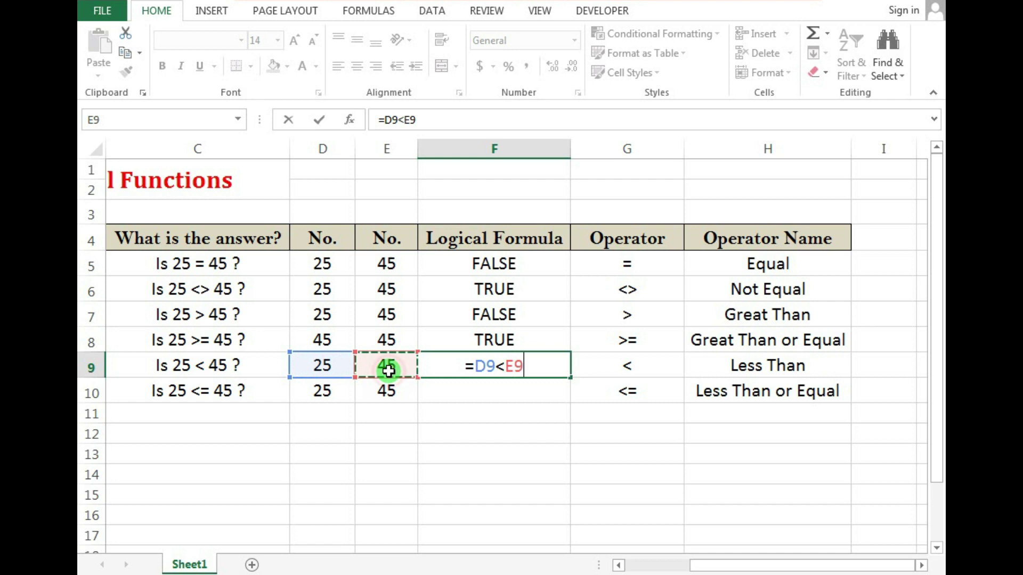
{"action": "key", "text": "Return"}
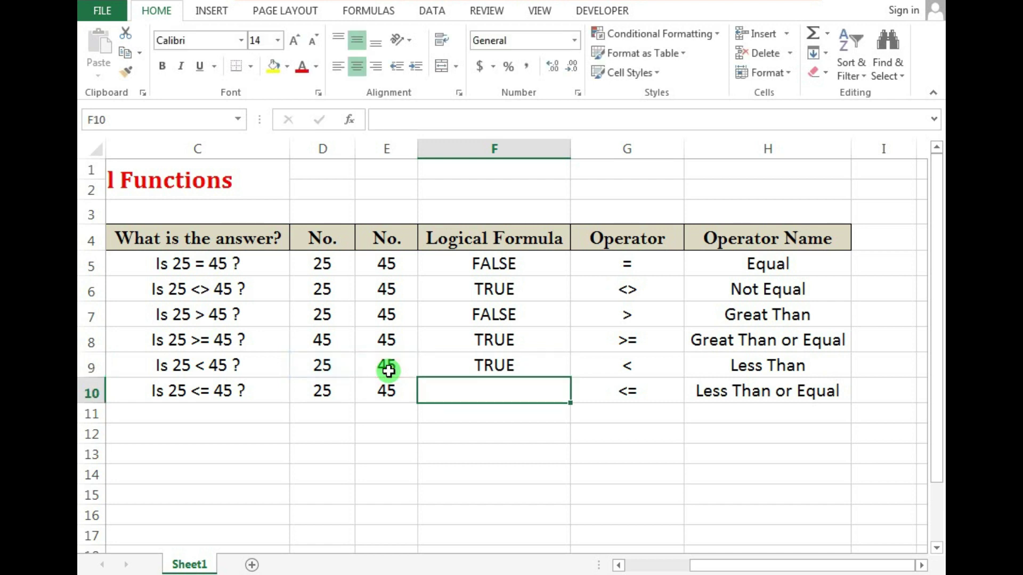
Test D9 with 50, then restore it to 25 so F9 shows TRUE
{"action": "left_click", "coordinate": [324, 362]}
{"action": "left_click_drag", "start_coordinate": [324, 362], "coordinate": [370, 359]}
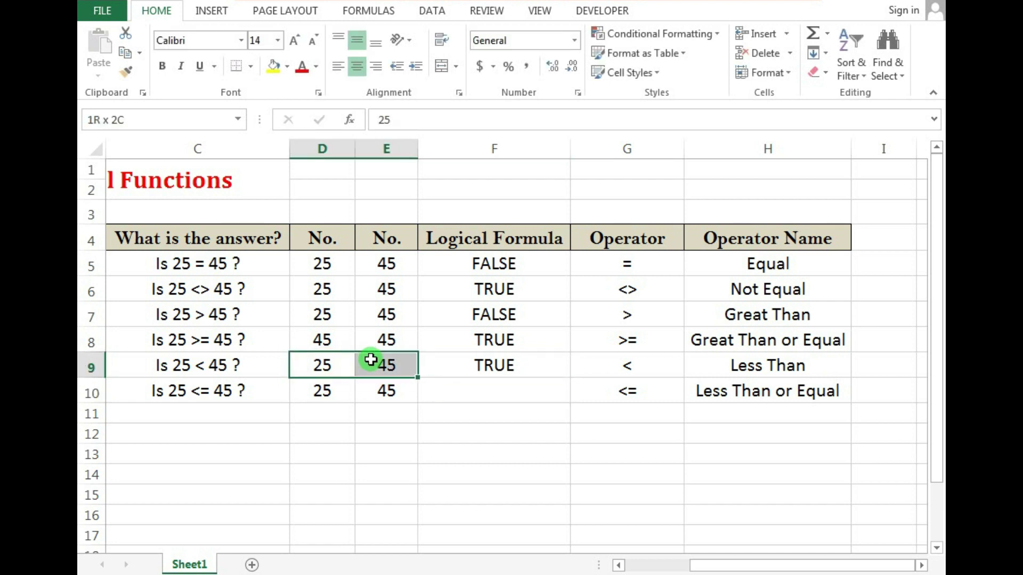
{"action": "left_click", "coordinate": [341, 368]}
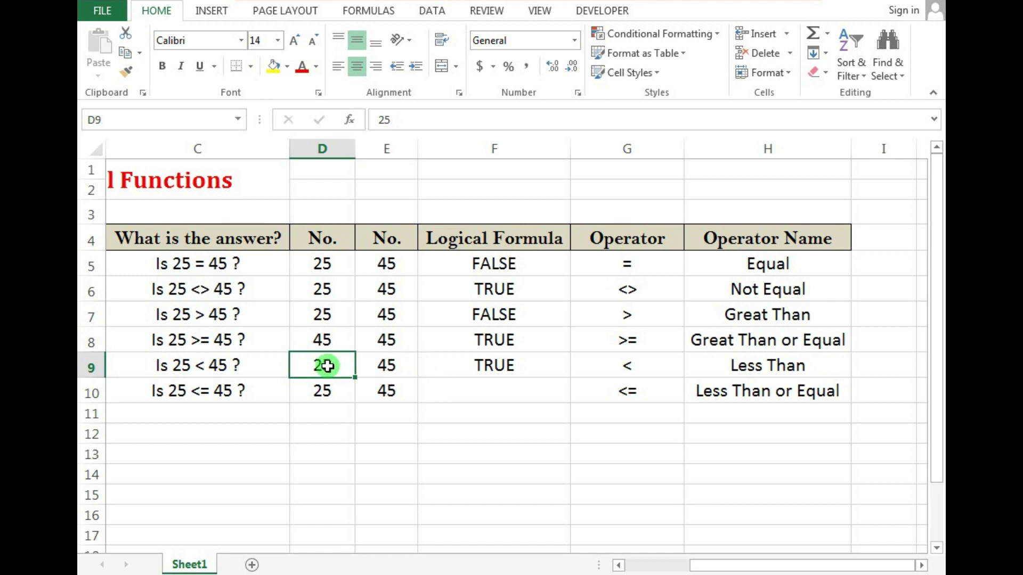
{"action": "type", "text": "50"}
{"action": "key", "text": "Return"}
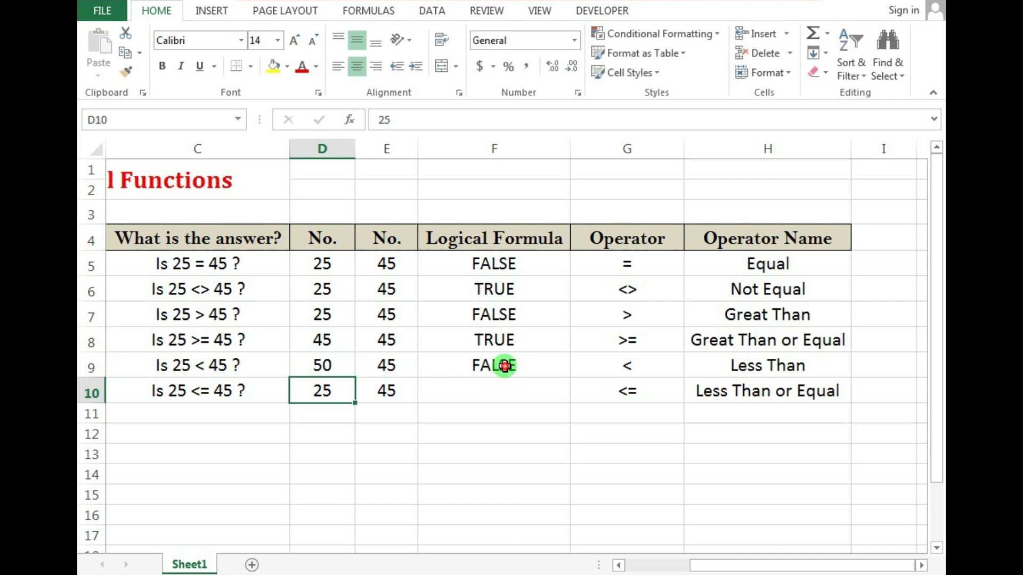
{"action": "left_click", "coordinate": [504, 366]}
{"action": "left_click", "coordinate": [329, 367]}
{"action": "type", "text": "25"}
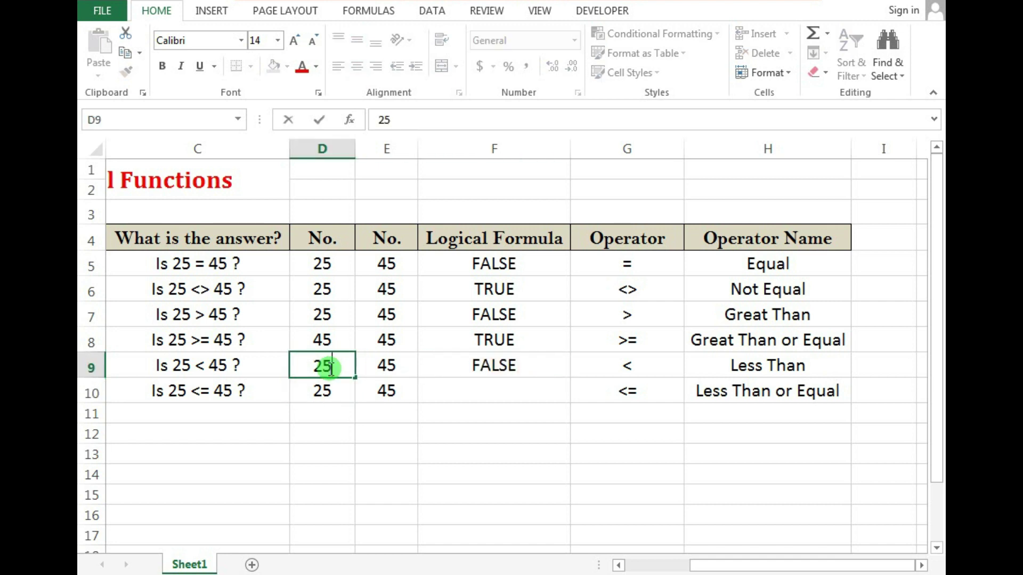
{"action": "key", "text": "Return"}
Enter =D10<=E10 in F10
{"action": "left_click", "coordinate": [472, 390]}
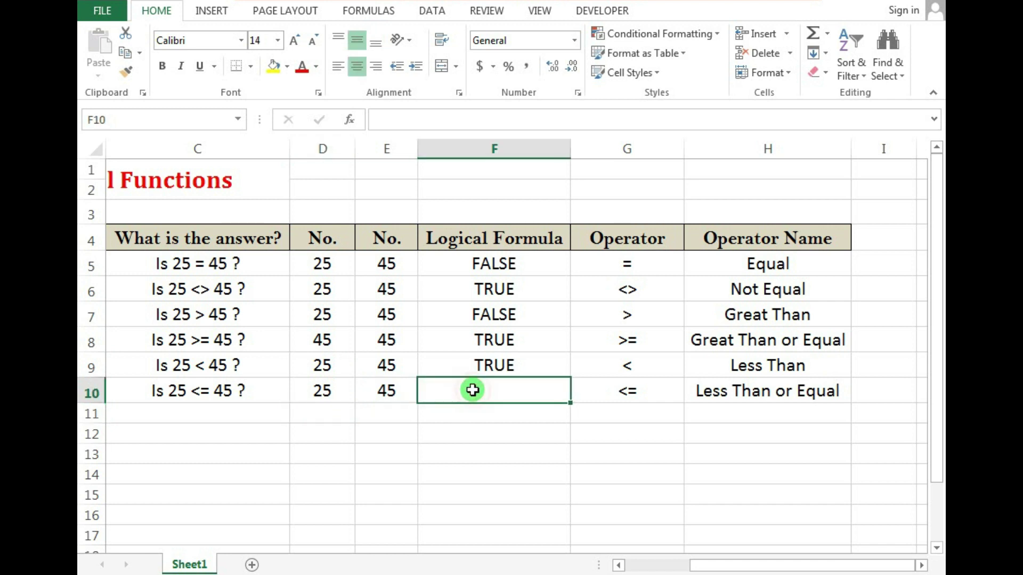
{"action": "type", "text": "="}
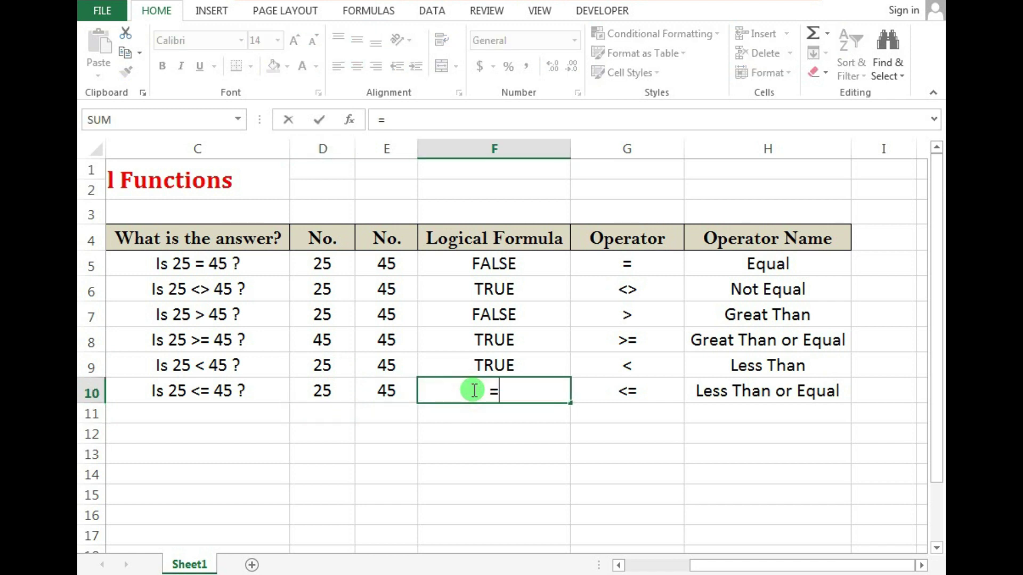
{"action": "left_click", "coordinate": [327, 394]}
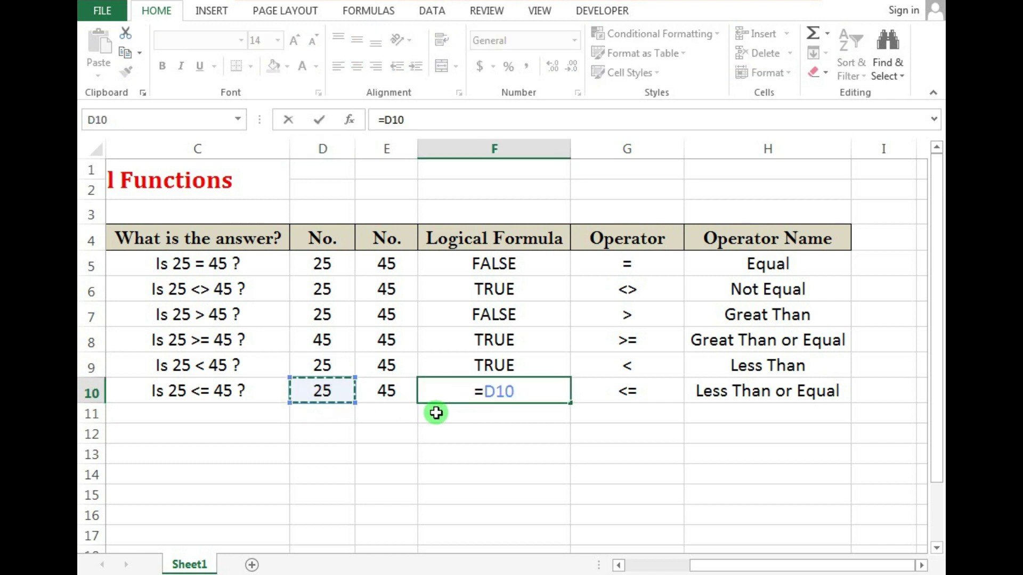
{"action": "type", "text": "<="}
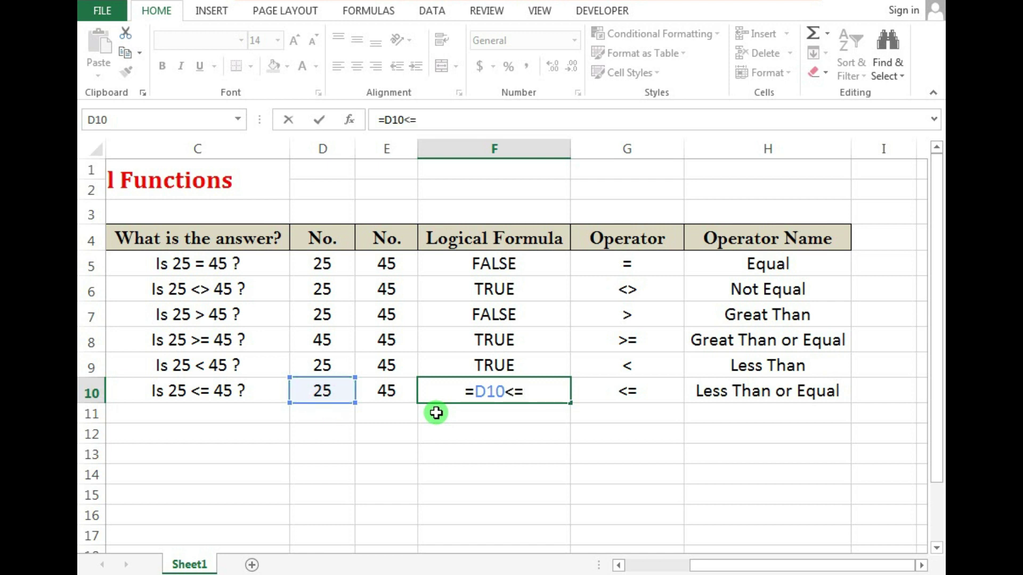
{"action": "left_click", "coordinate": [400, 393]}
{"action": "key", "text": "ctrl+Return"}
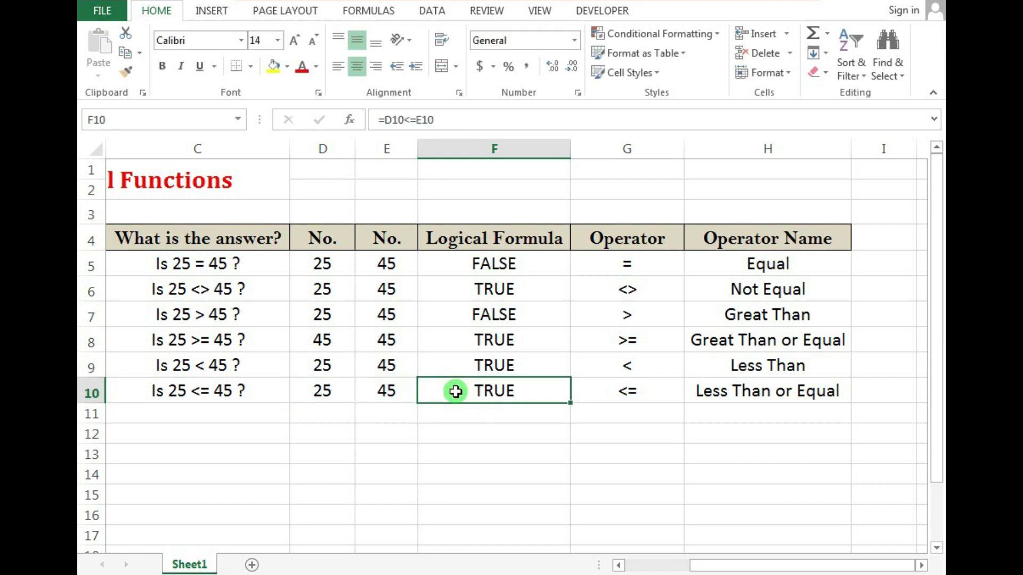
Try 45 in D10, then restore it to 25
{"action": "left_click", "coordinate": [339, 392]}
{"action": "type", "text": "45"}
{"action": "key", "text": "Return"}
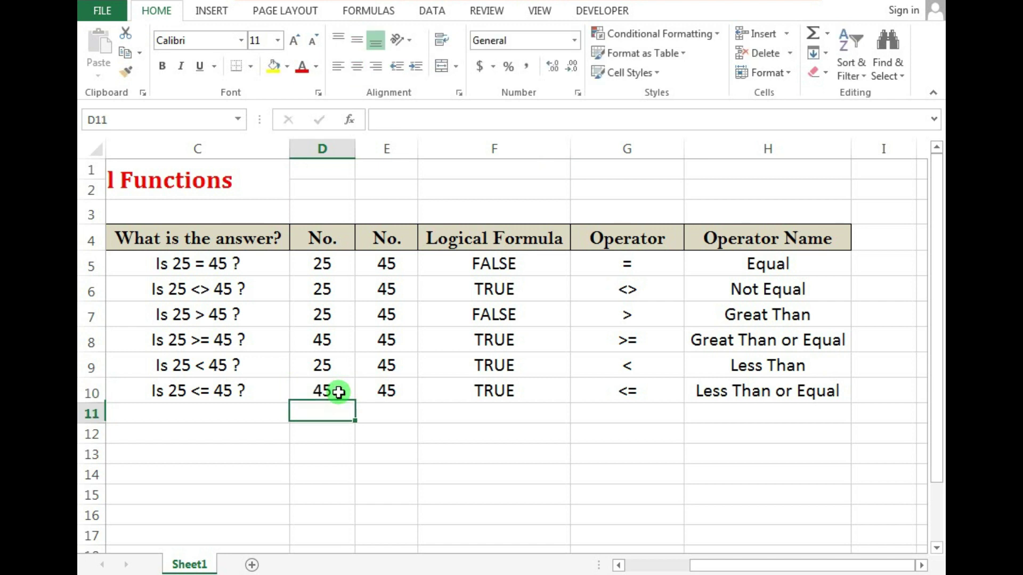
{"action": "left_click", "coordinate": [338, 393]}
{"action": "type", "text": "25"}
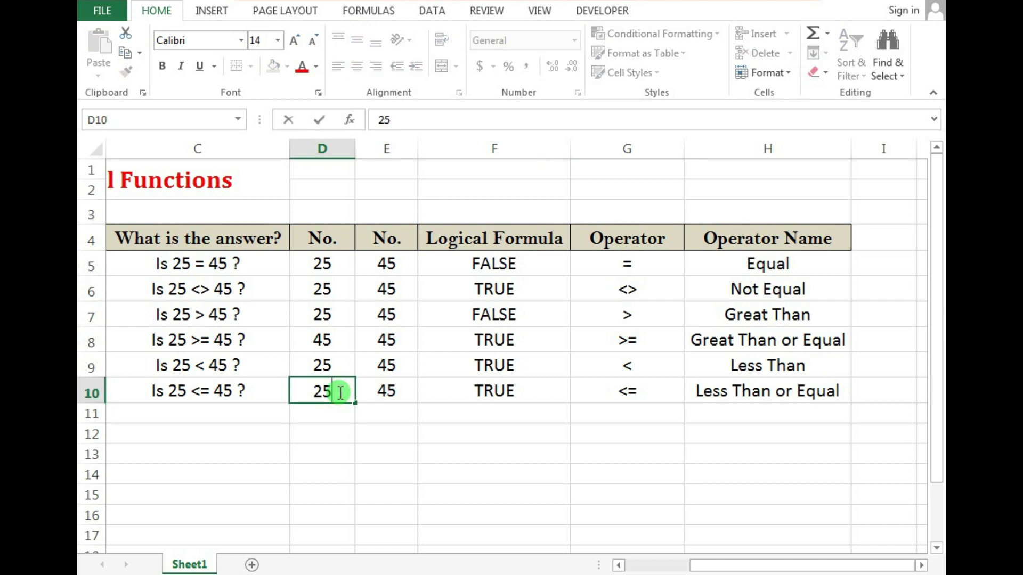
{"action": "key", "text": "Return"}
Change E10 to 13 so F10 returns FALSE, then select results F5:F10
{"action": "left_click", "coordinate": [402, 387]}
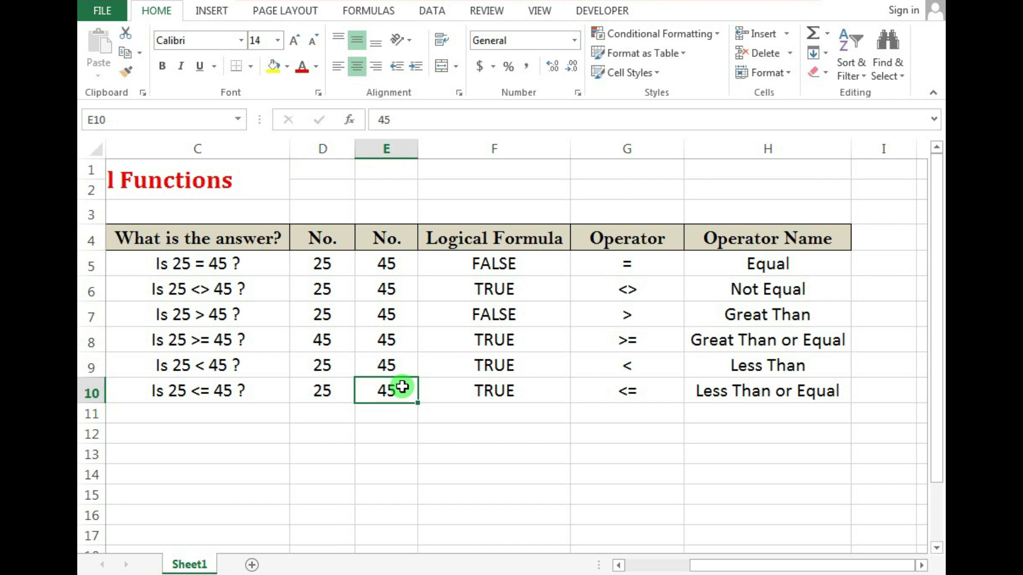
{"action": "key", "text": "BackSpace"}
{"action": "type", "text": "3"}
{"action": "key", "text": "Return"}
{"action": "left_click", "coordinate": [468, 387]}
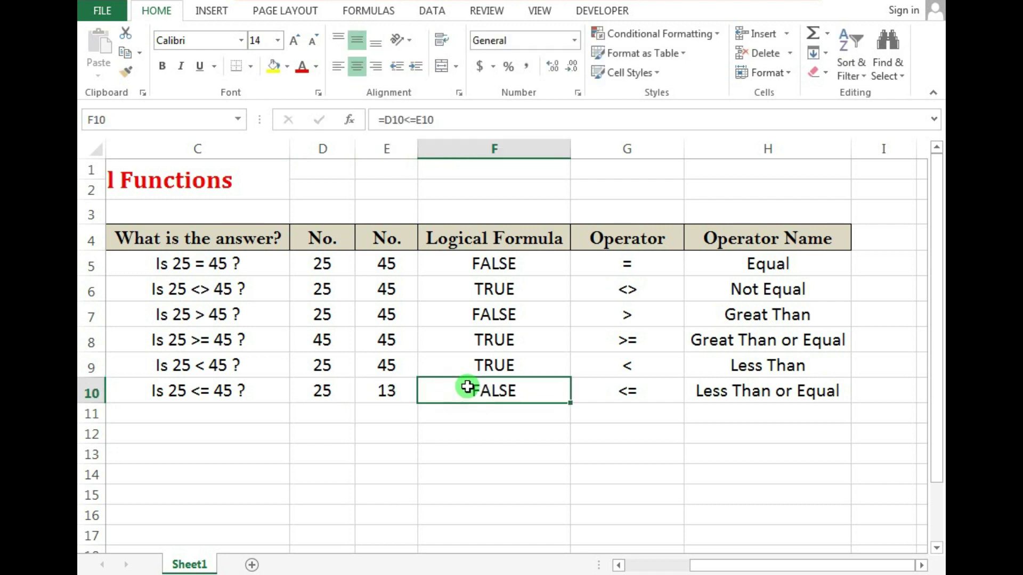
{"action": "left_click_drag", "start_coordinate": [481, 264], "coordinate": [488, 388]}
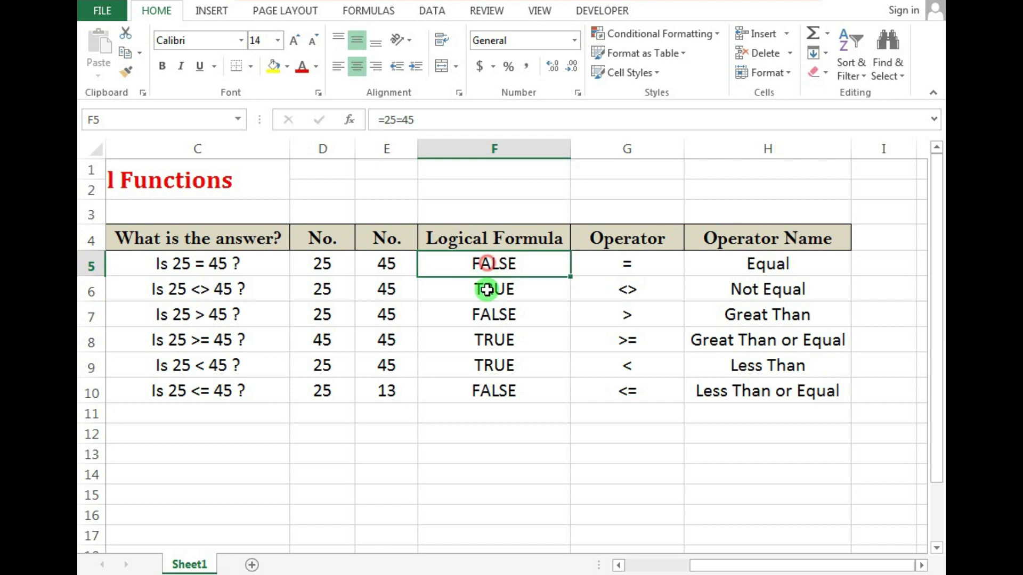
{"action": "left_click", "coordinate": [488, 387]}
{"action": "double_click", "coordinate": [485, 264]}
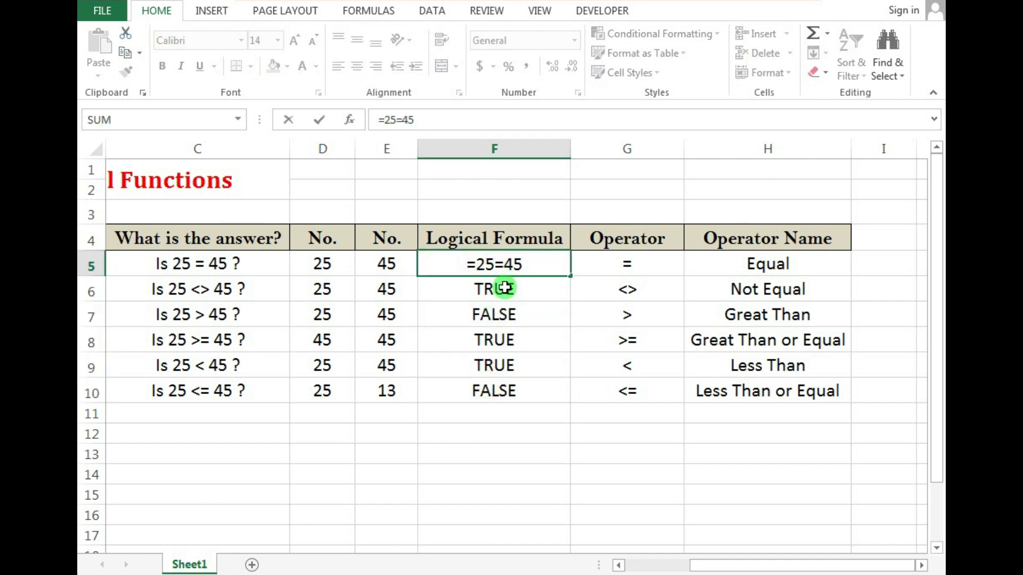
{"action": "key", "text": "Return"}
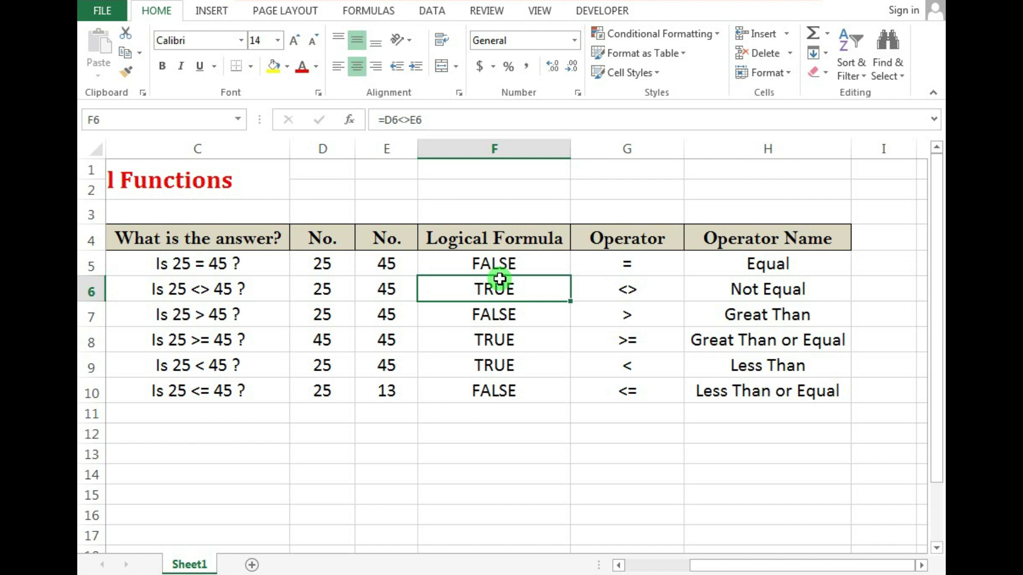
{"action": "left_click_drag", "start_coordinate": [630, 265], "coordinate": [619, 384]}
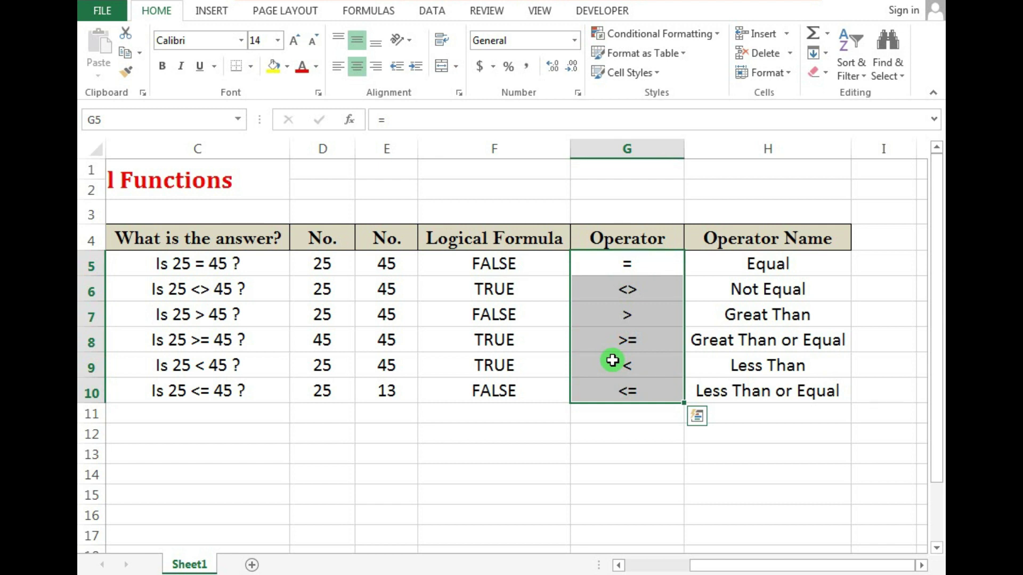
{"action": "left_click_drag", "start_coordinate": [503, 263], "coordinate": [500, 385]}
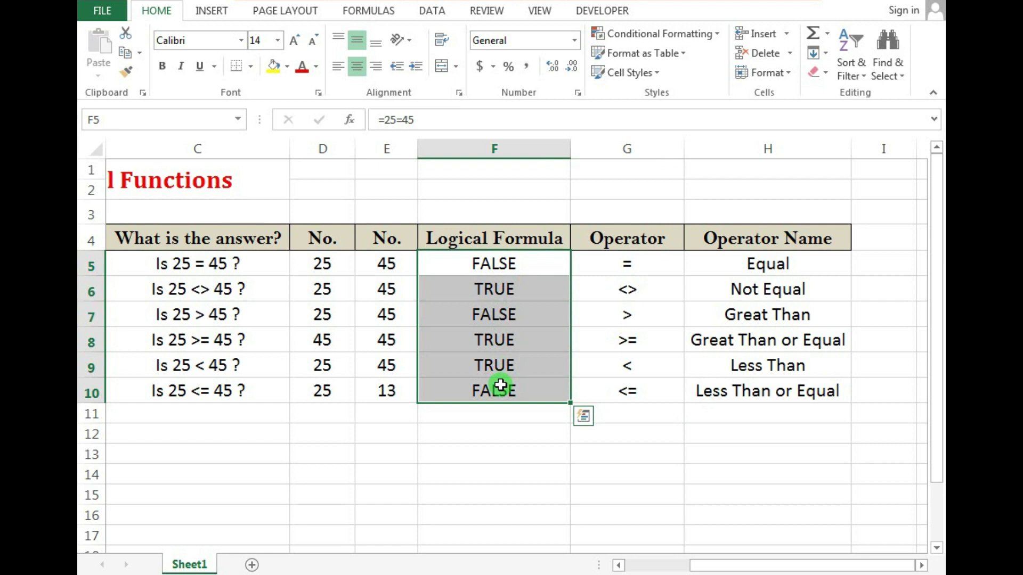